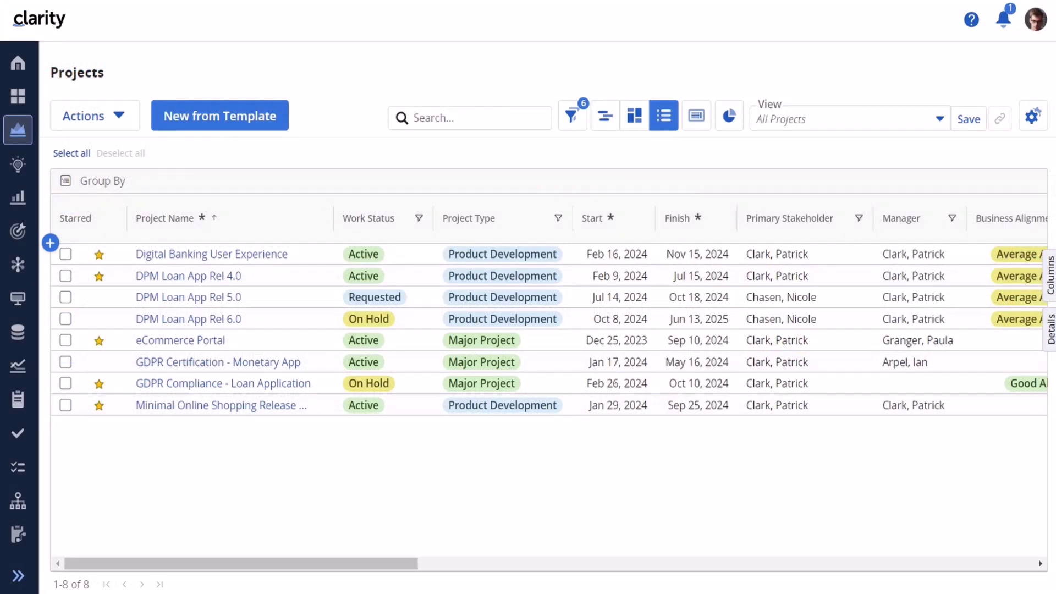
# Rearrange the project filters: move the Work Status and Project Type group second, place Active before Template, and move Manager into the first group
pyautogui.click(573, 127)
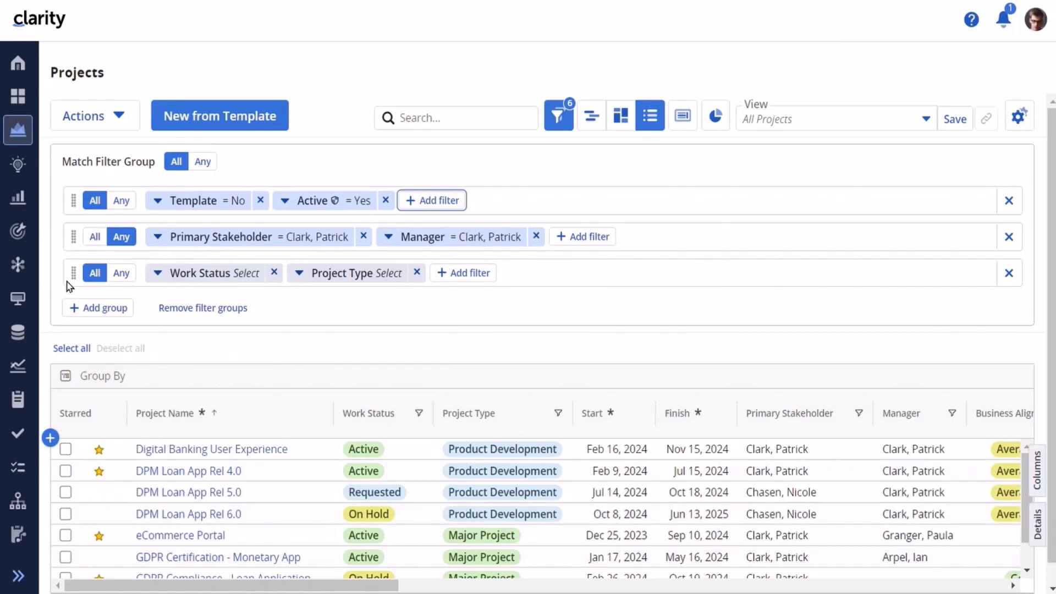
pyautogui.moveTo(70, 280); pyautogui.dragTo(71, 215)
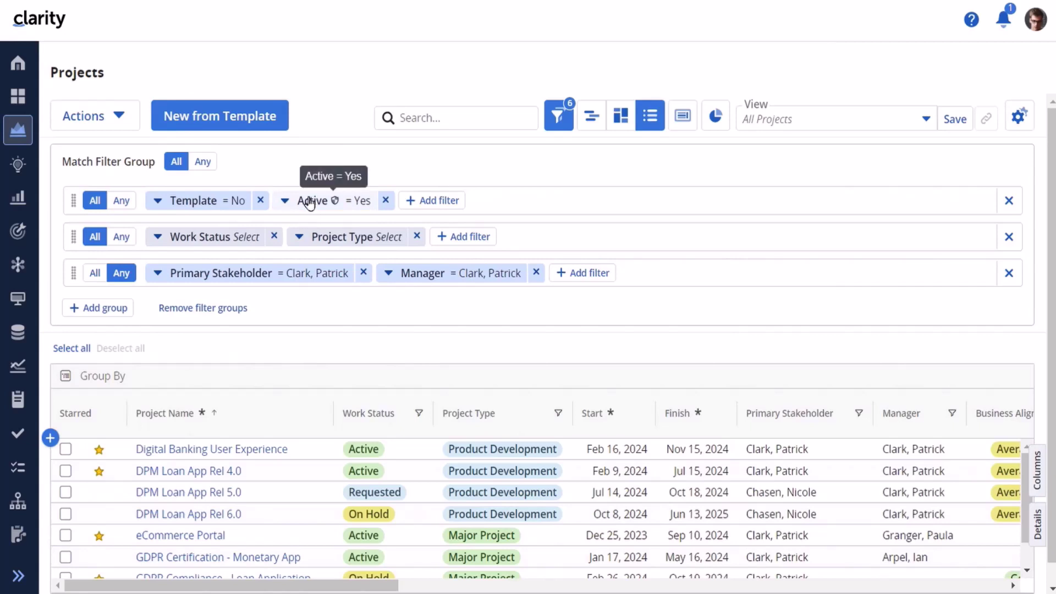
pyautogui.moveTo(303, 201); pyautogui.dragTo(146, 205)
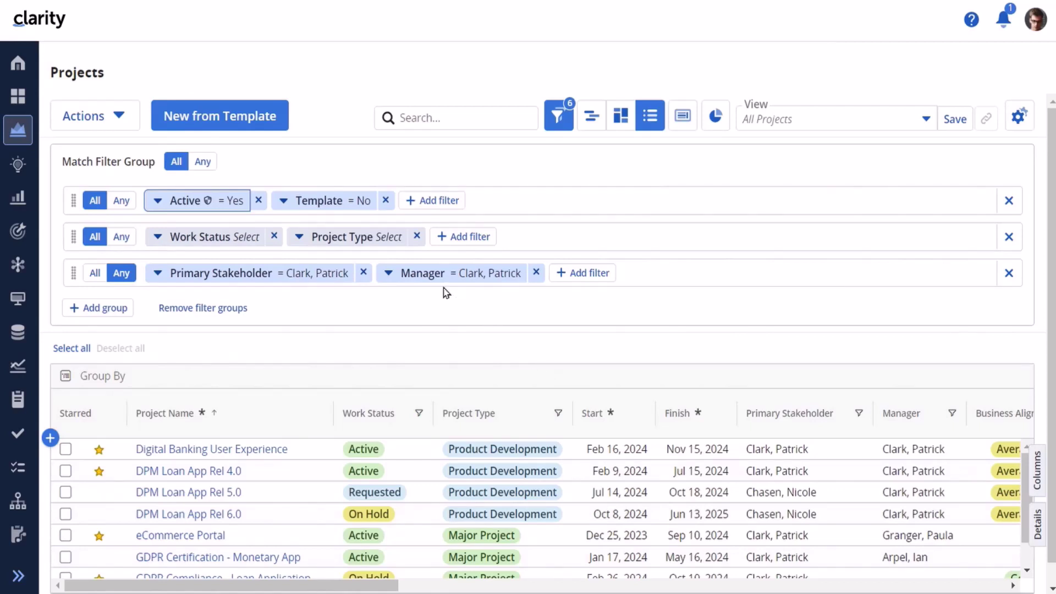
pyautogui.moveTo(432, 276); pyautogui.dragTo(399, 207)
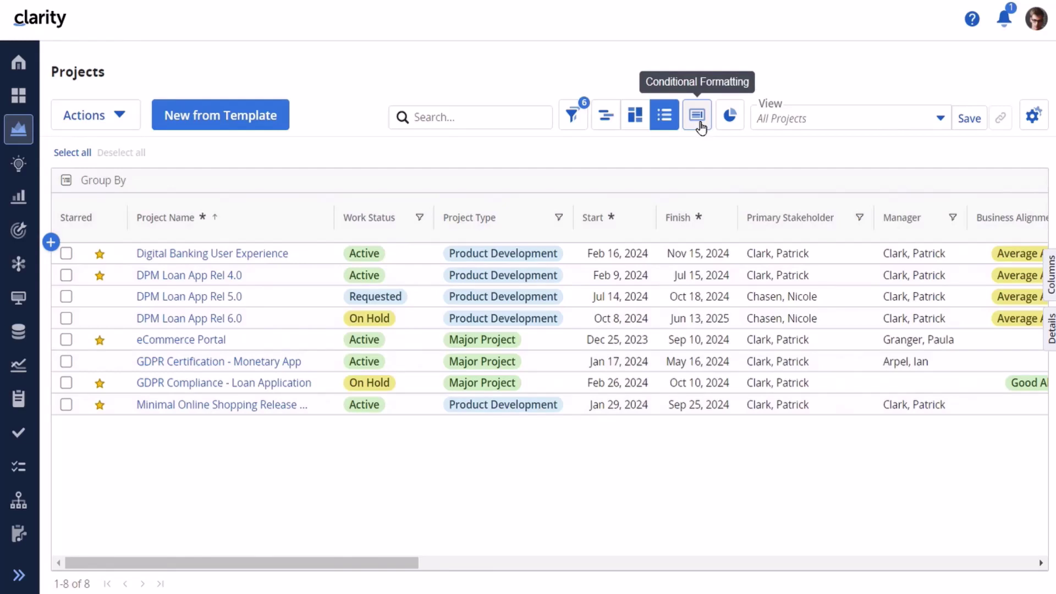
# View the projects in the Timeline and Board layouts and return to the grid layout
pyautogui.click(607, 120)
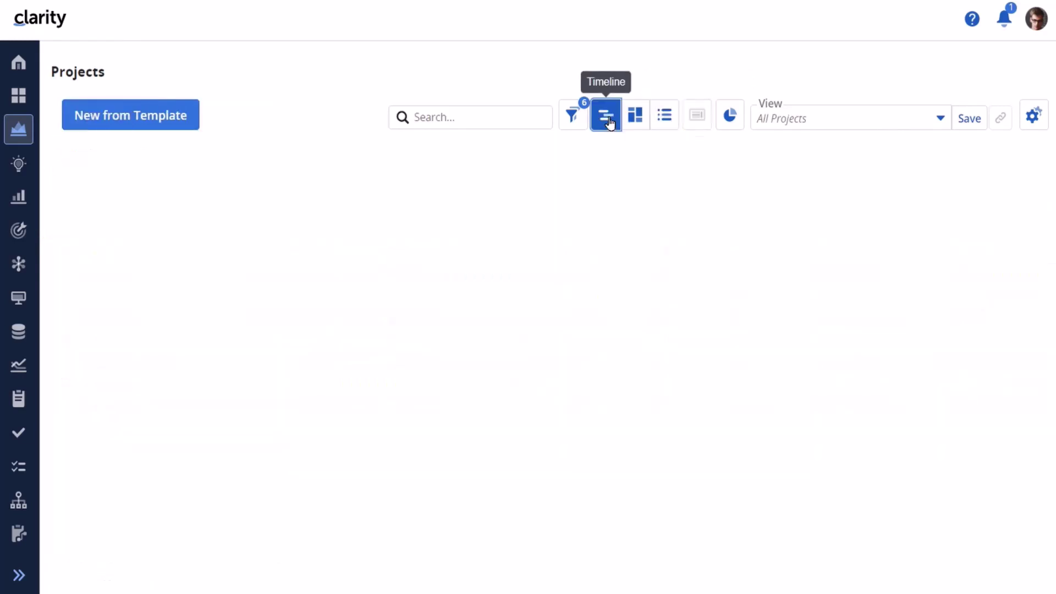
pyautogui.click(636, 117)
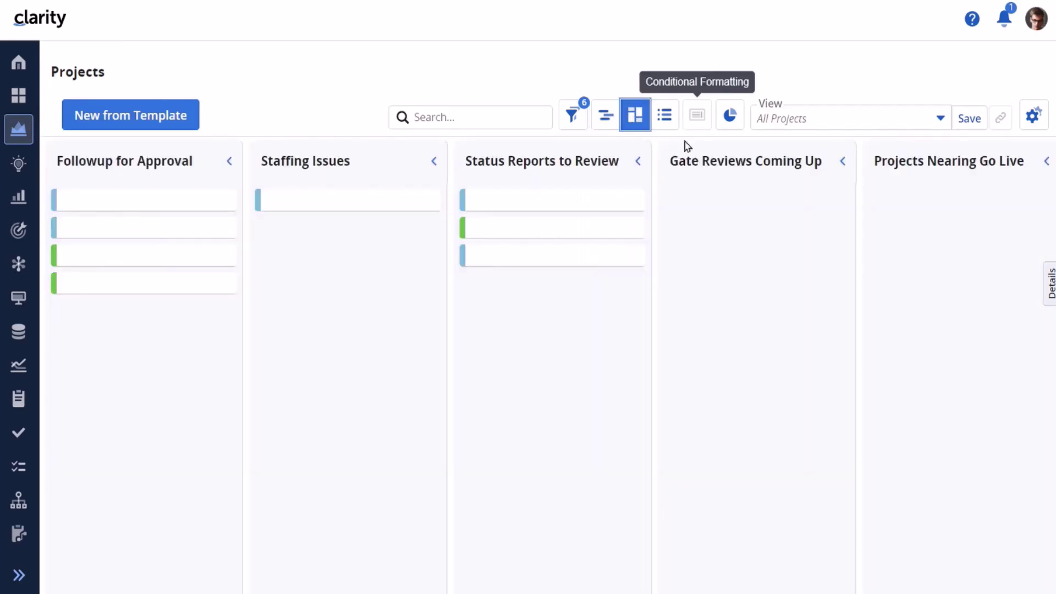
pyautogui.click(666, 114)
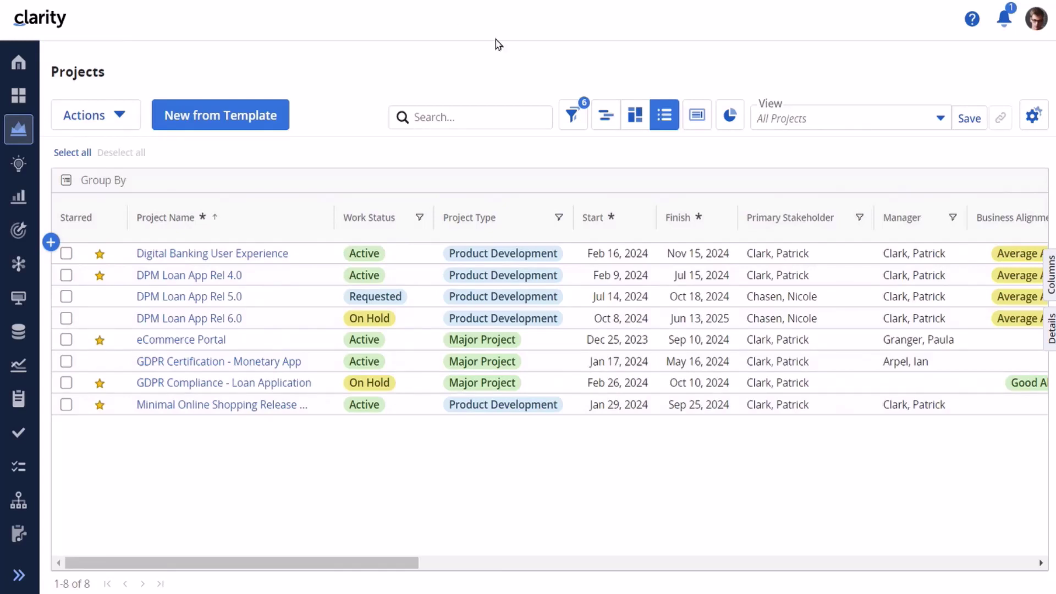
# Open Conditional Formatting for the projects grid and try adding a second rule and collapsing the rules
pyautogui.click(698, 123)
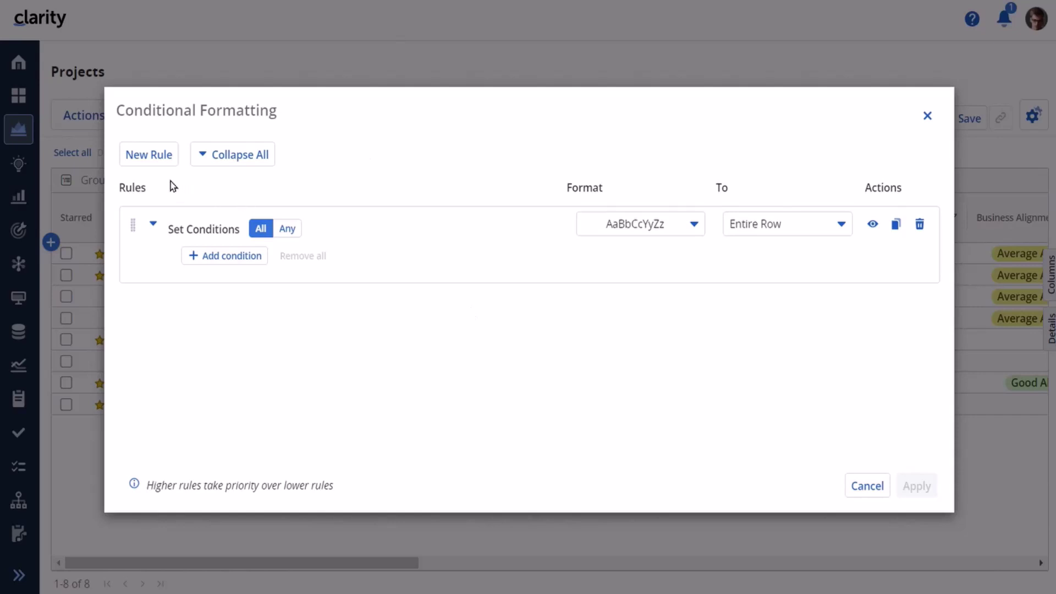
pyautogui.click(146, 162)
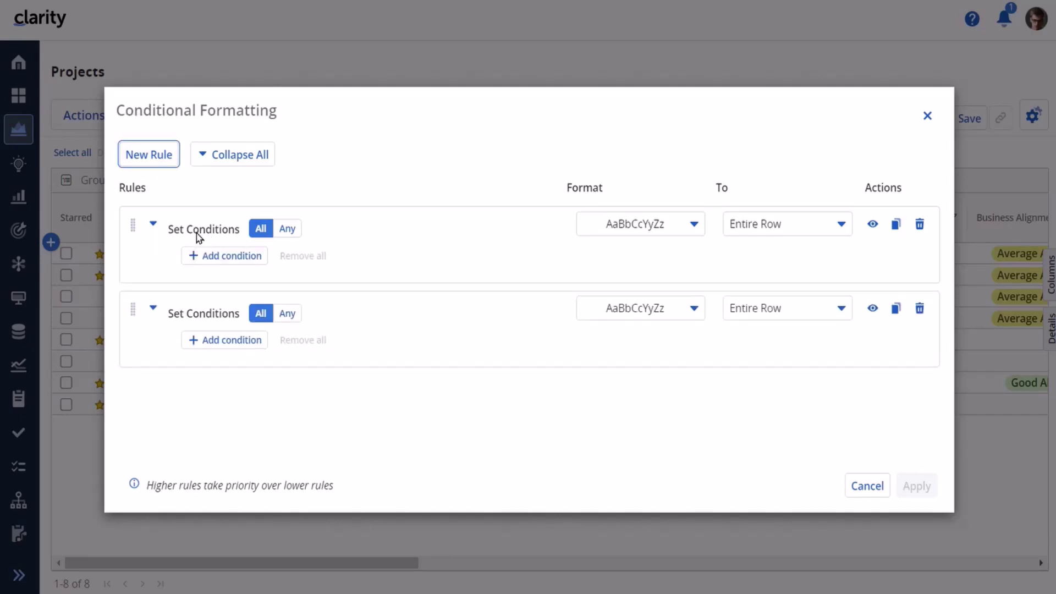
pyautogui.click(239, 159)
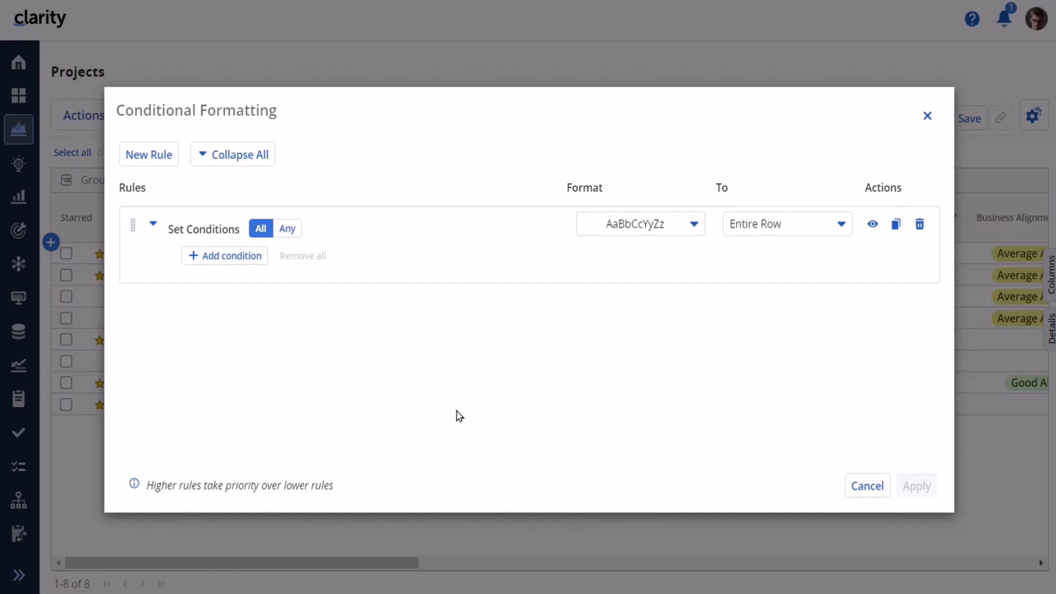
# Add a condition to the formatting rule requiring Work Status to be equal to On Hold
pyautogui.click(246, 261)
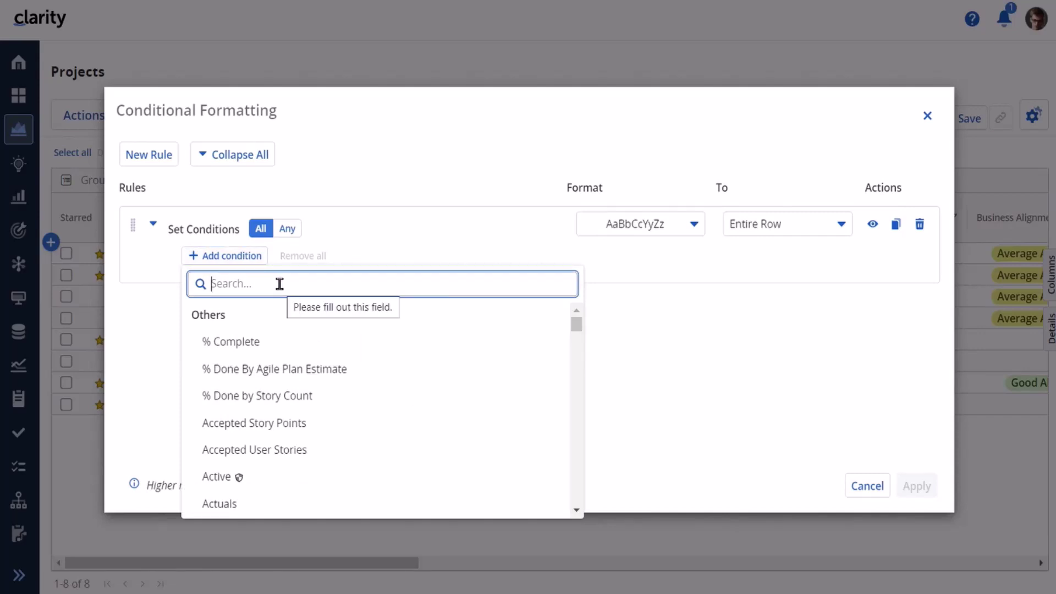
pyautogui.write('Work')
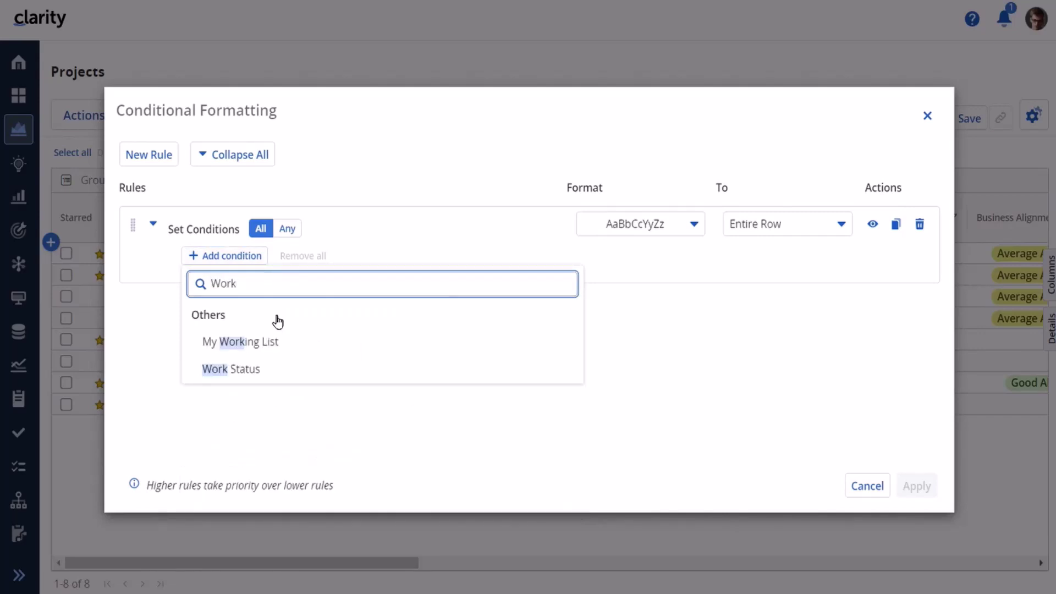
pyautogui.click(247, 369)
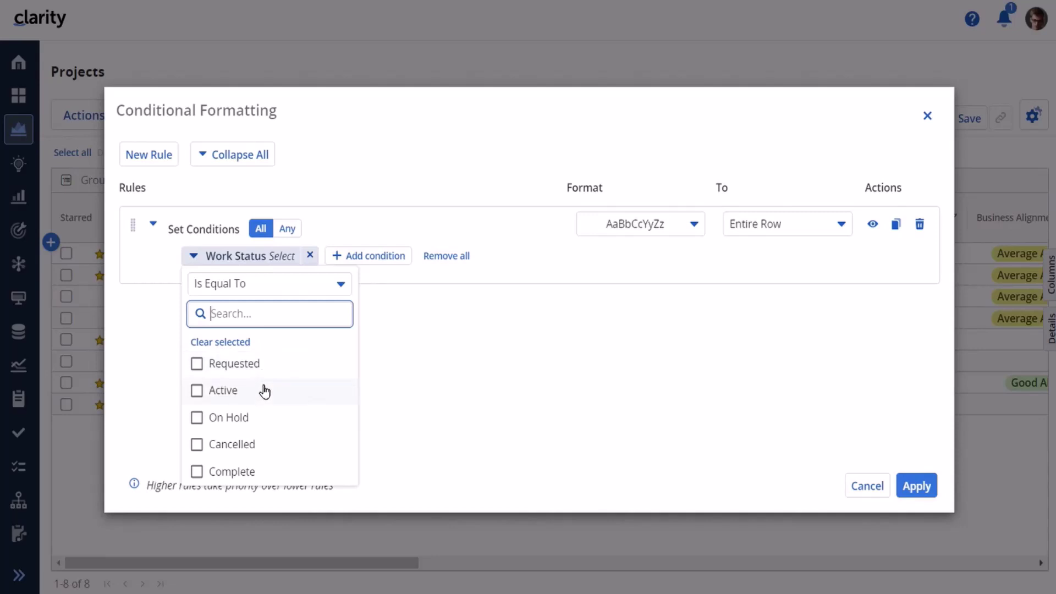
pyautogui.click(199, 419)
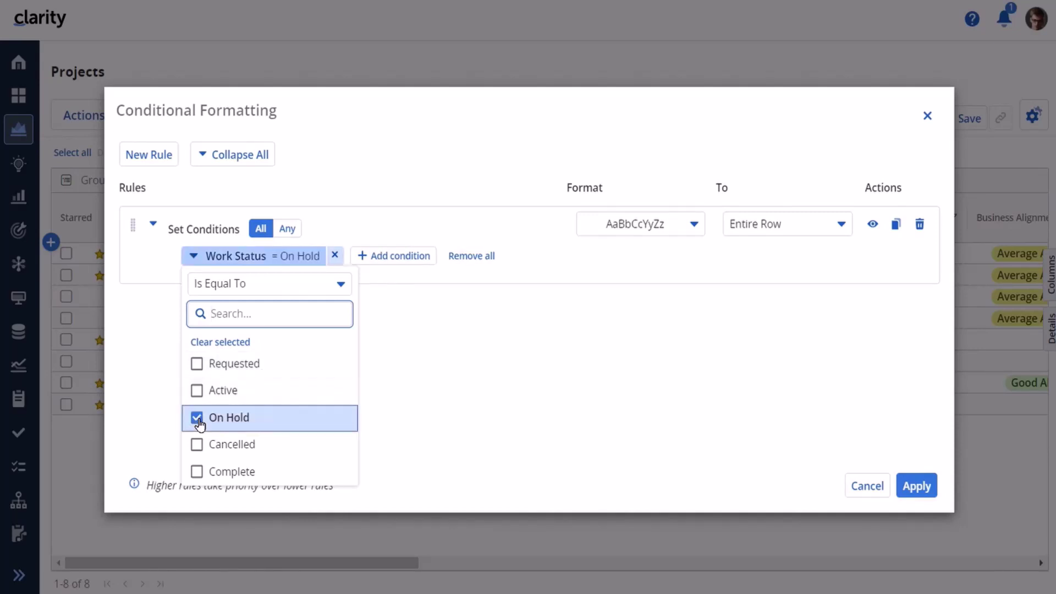
pyautogui.click(410, 173)
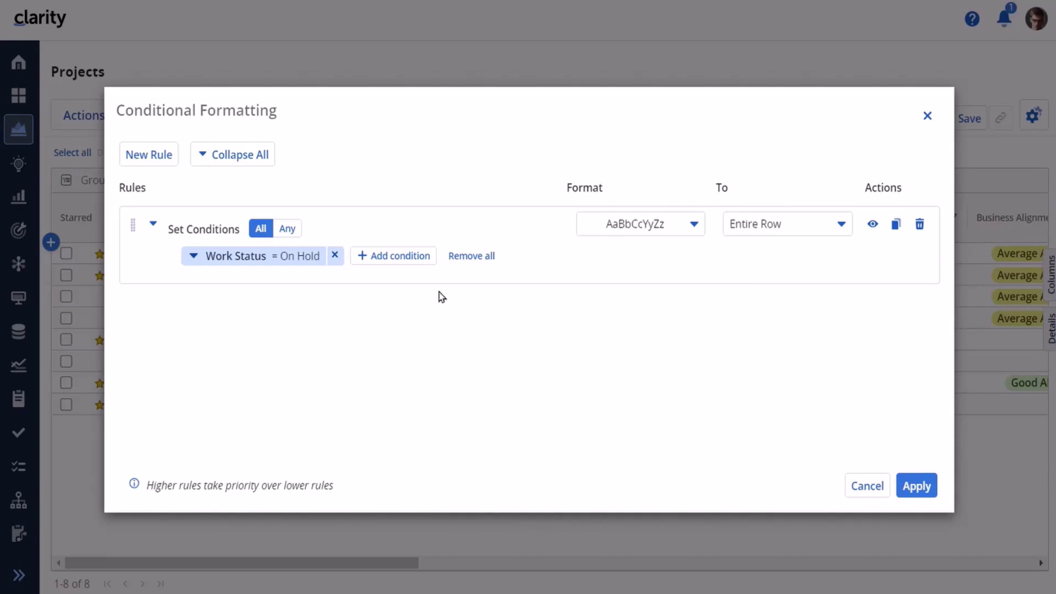
# Try adding an Active condition alongside the Work Status condition, and remove it from the rule
pyautogui.click(397, 263)
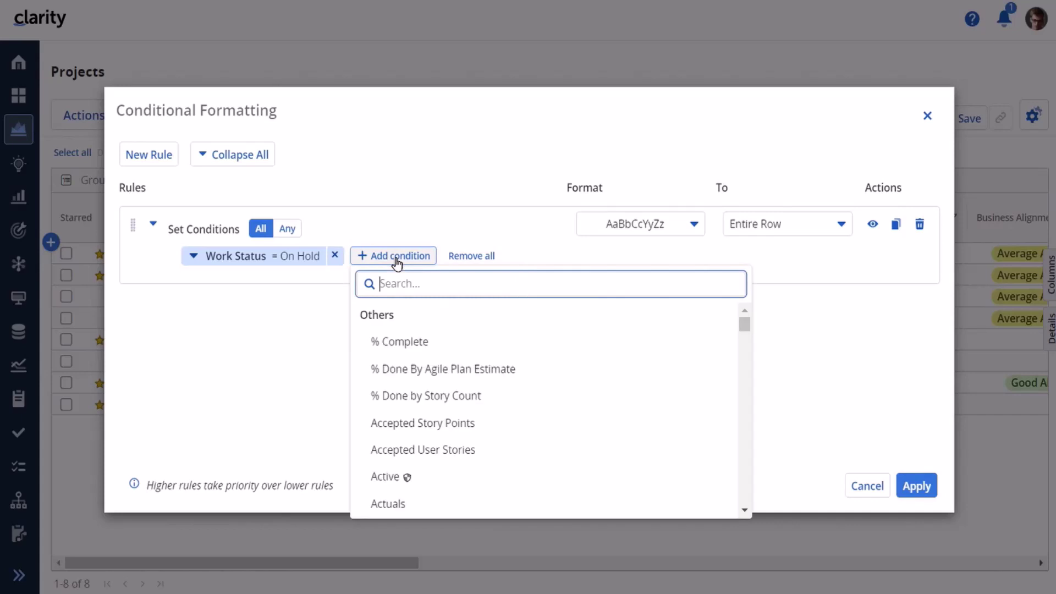
pyautogui.click(394, 475)
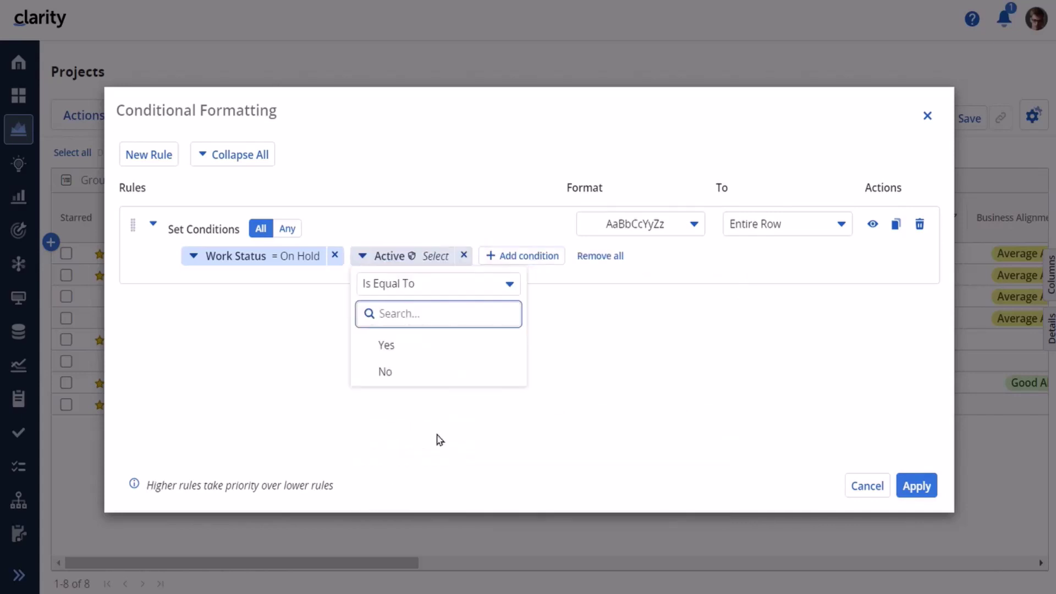
pyautogui.click(605, 367)
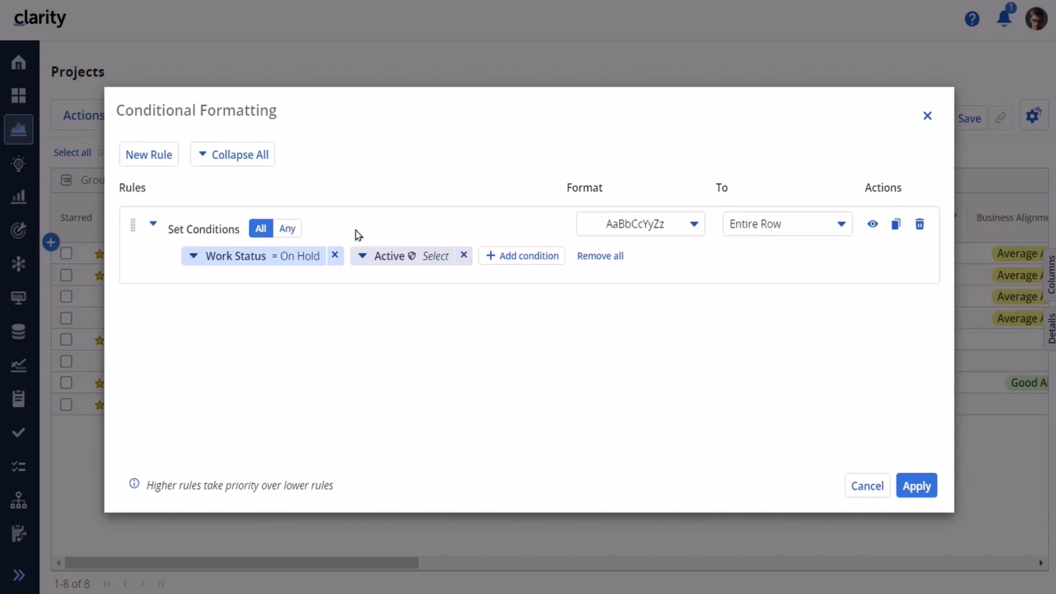
pyautogui.click(397, 260)
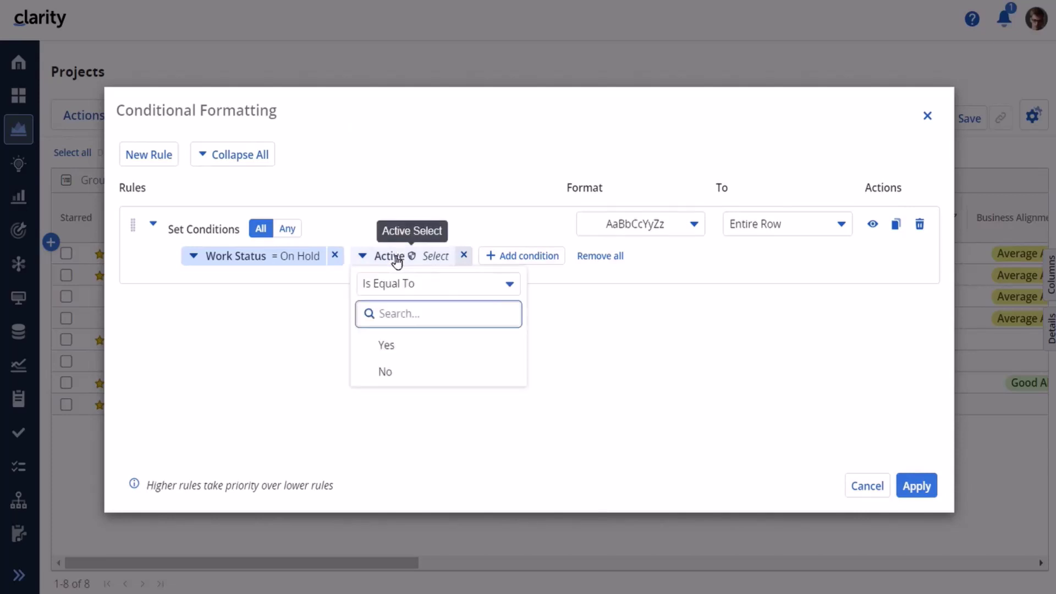
pyautogui.click(464, 256)
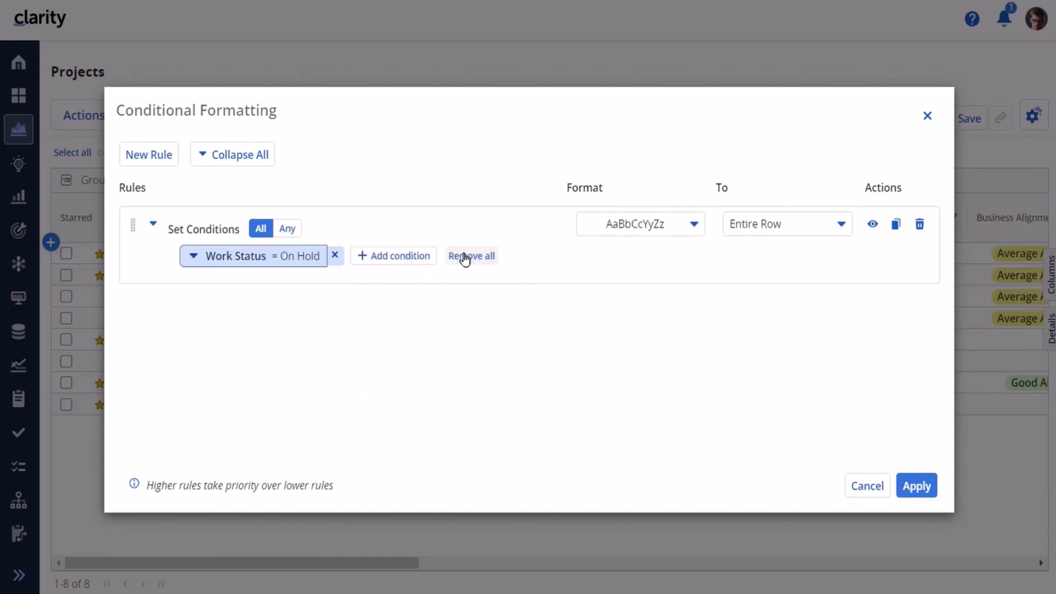
# Search the fields available for an additional condition for "work" without adding one
pyautogui.click(410, 256)
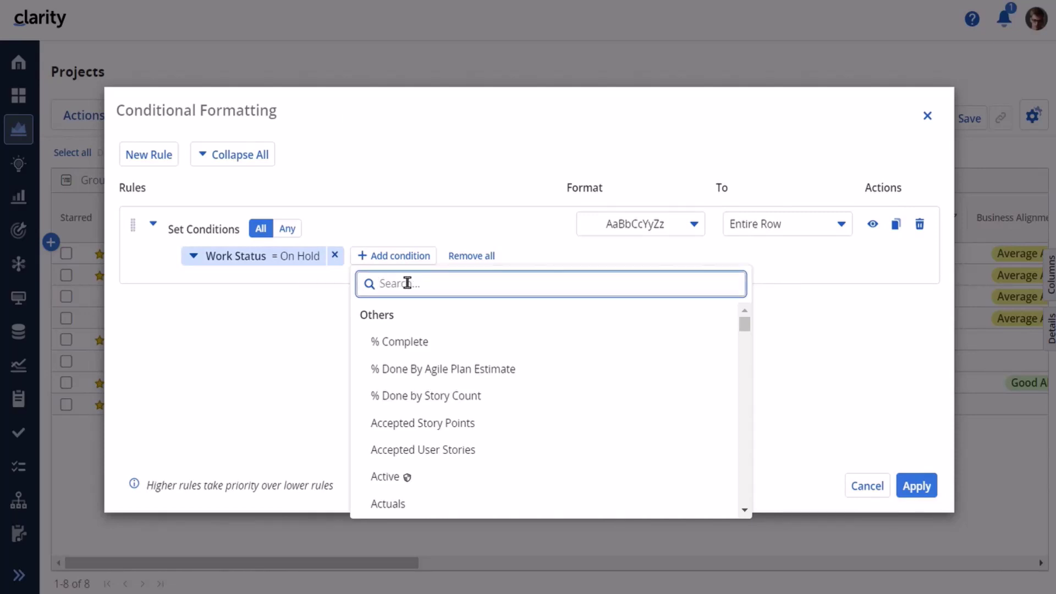
pyautogui.write('work')
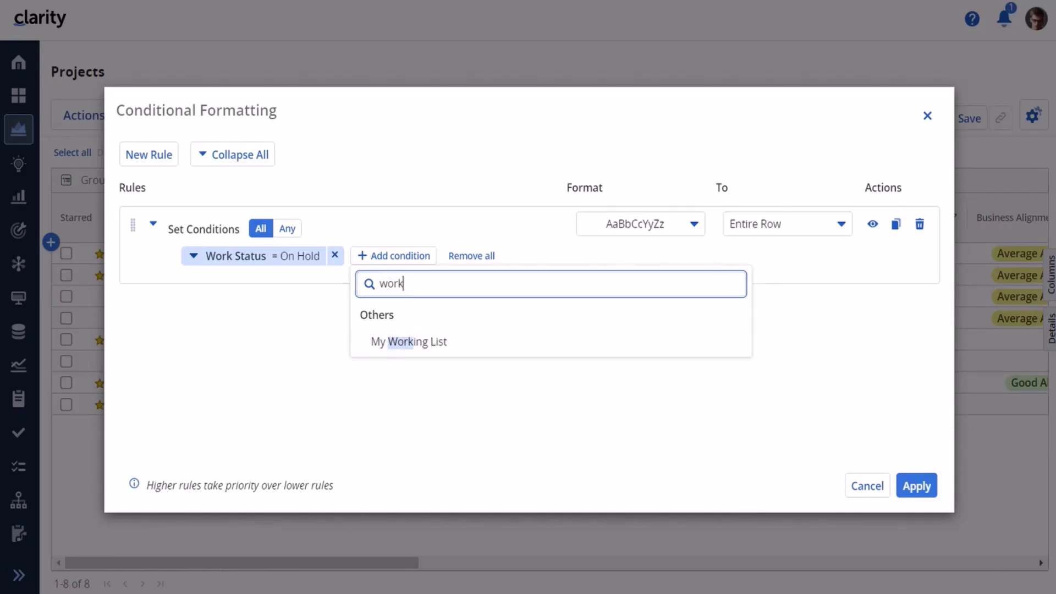
pyautogui.click(233, 155)
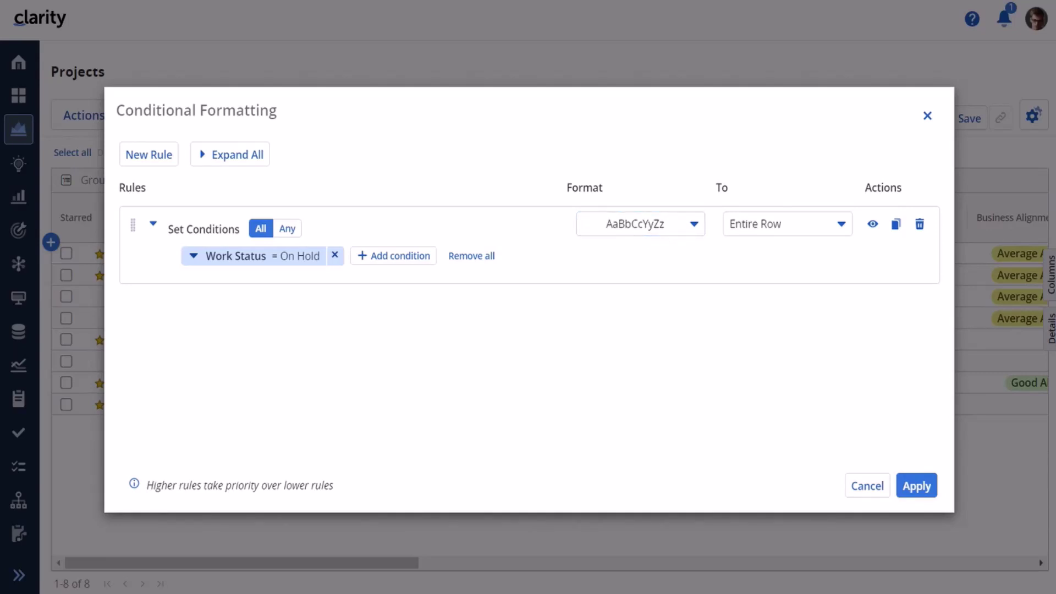
# Try bold, italic, underline and strikethrough text styles in the rule's format and switch them off again
pyautogui.click(694, 226)
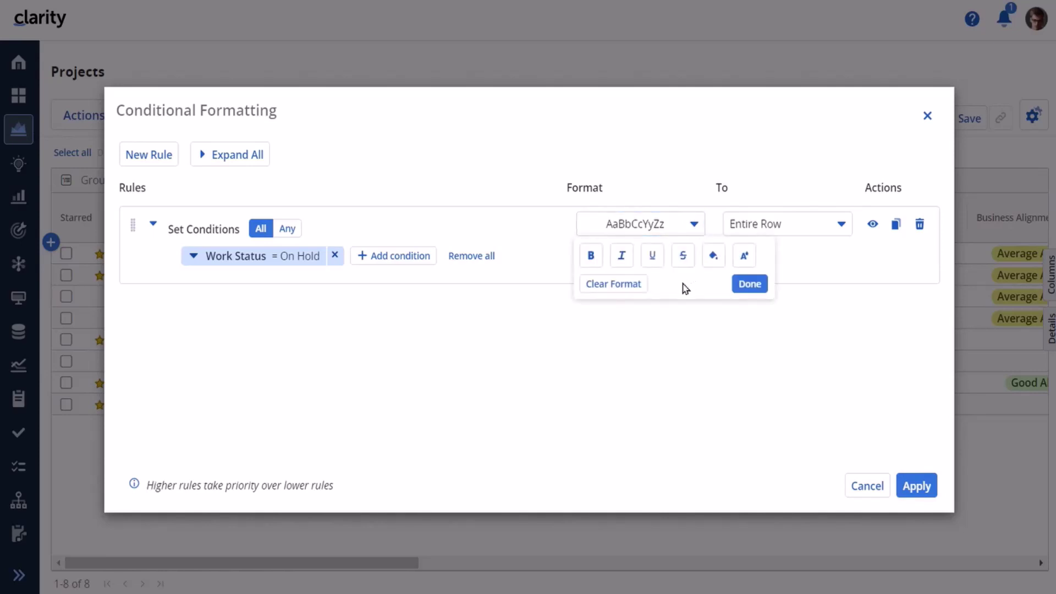
pyautogui.click(587, 262)
pyautogui.click(587, 264)
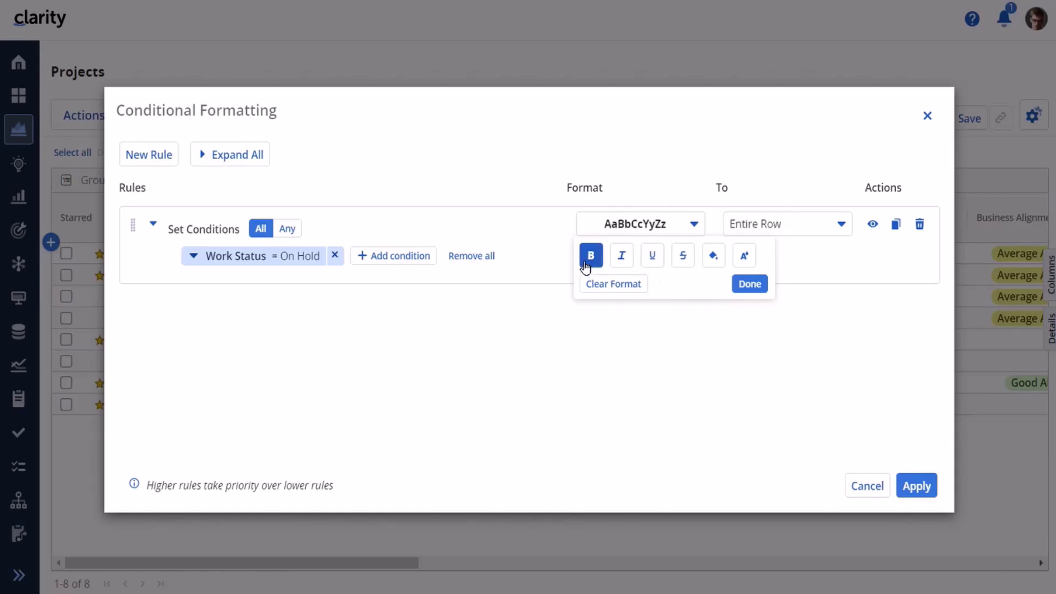
pyautogui.click(621, 264)
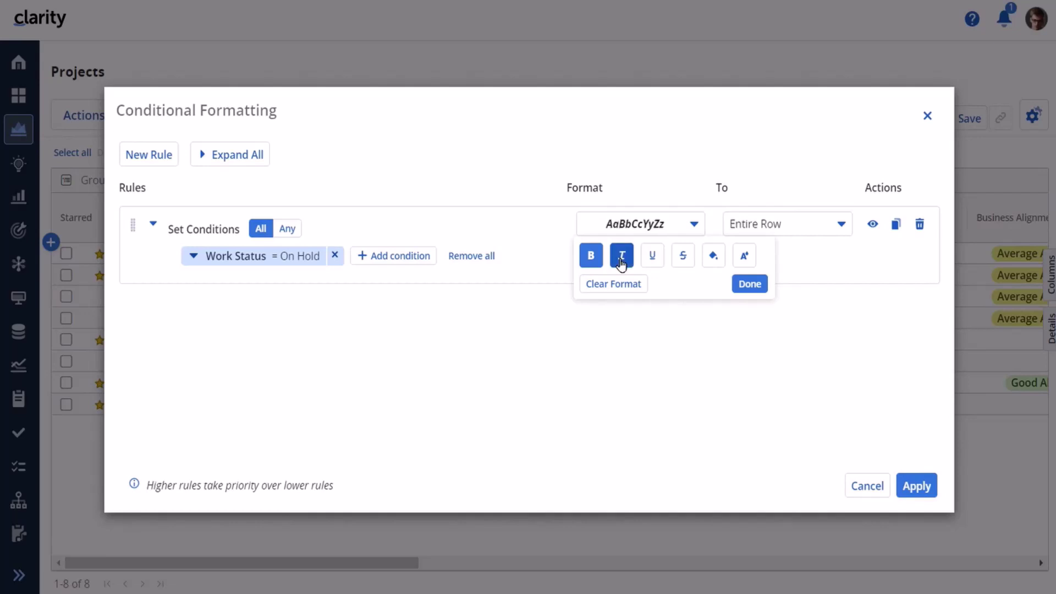
pyautogui.click(650, 257)
pyautogui.click(590, 255)
pyautogui.click(621, 255)
pyautogui.click(649, 258)
pyautogui.click(683, 260)
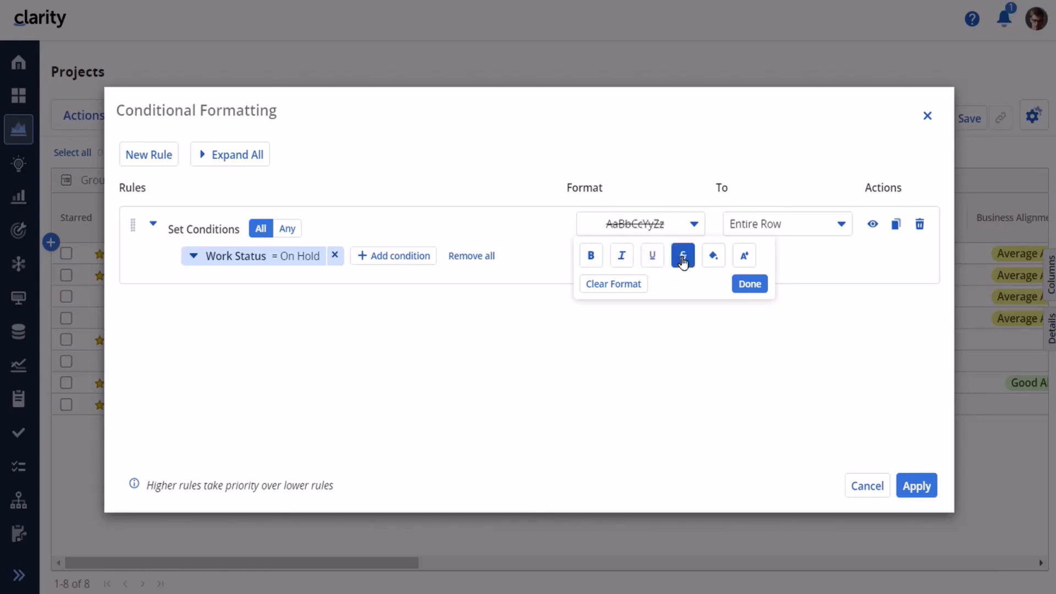
pyautogui.click(685, 262)
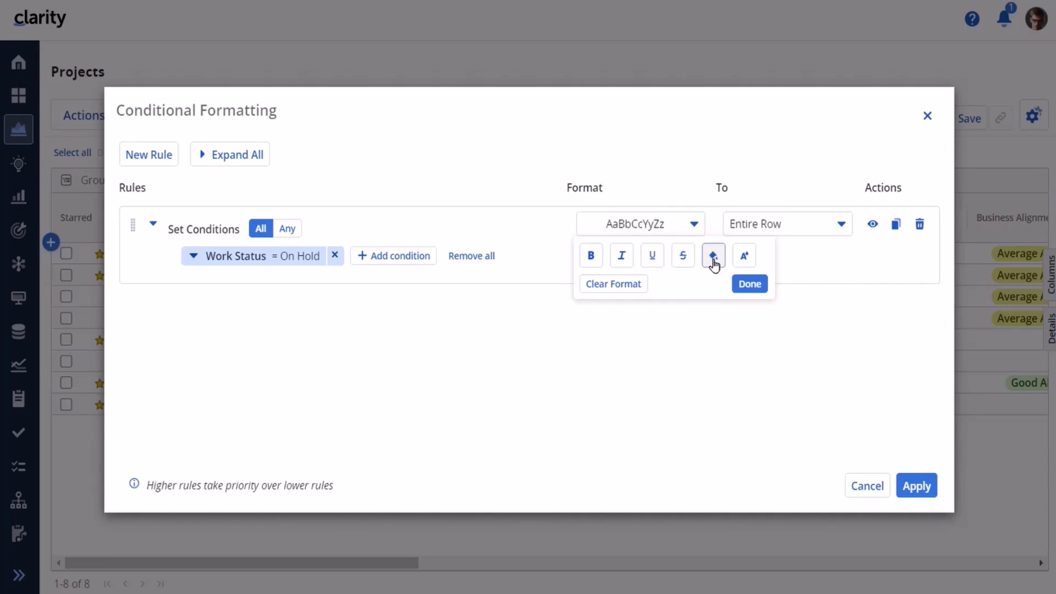
# Try light purple, olive and dark teal background colours for the On Hold rule and clear the format
pyautogui.click(713, 255)
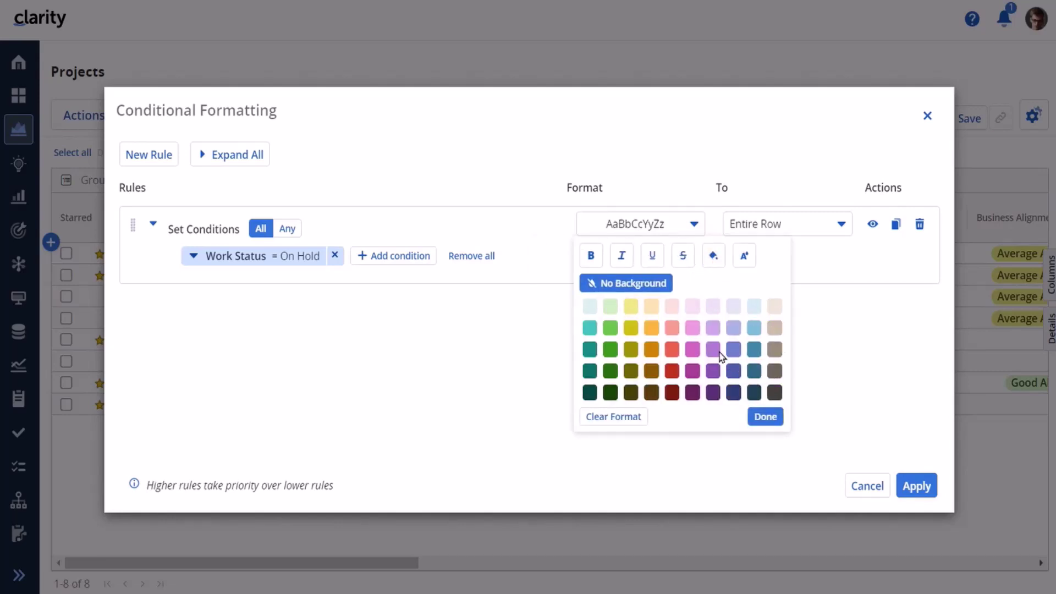
pyautogui.click(713, 327)
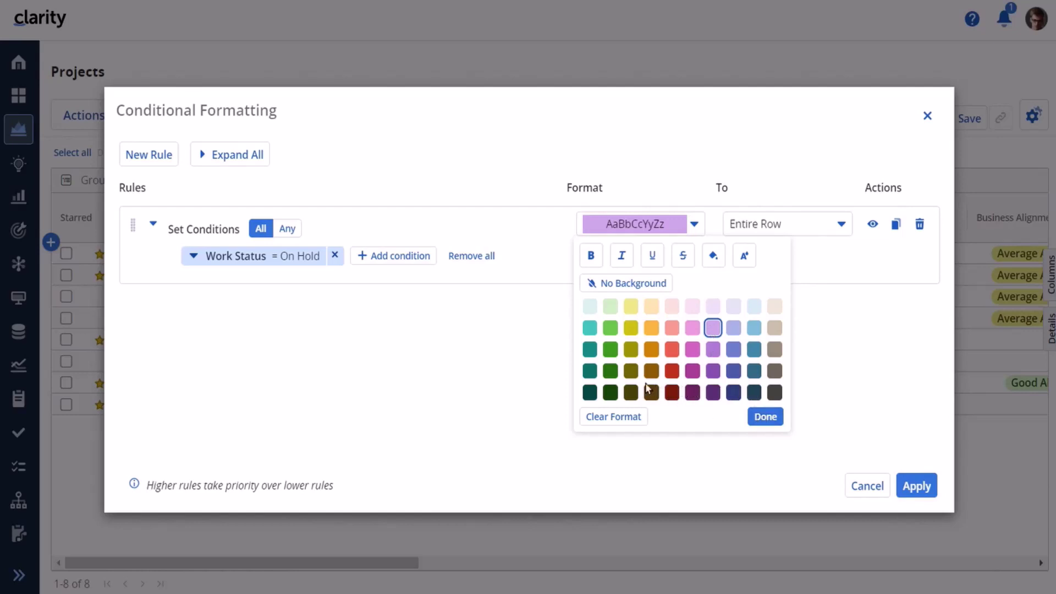
pyautogui.click(630, 371)
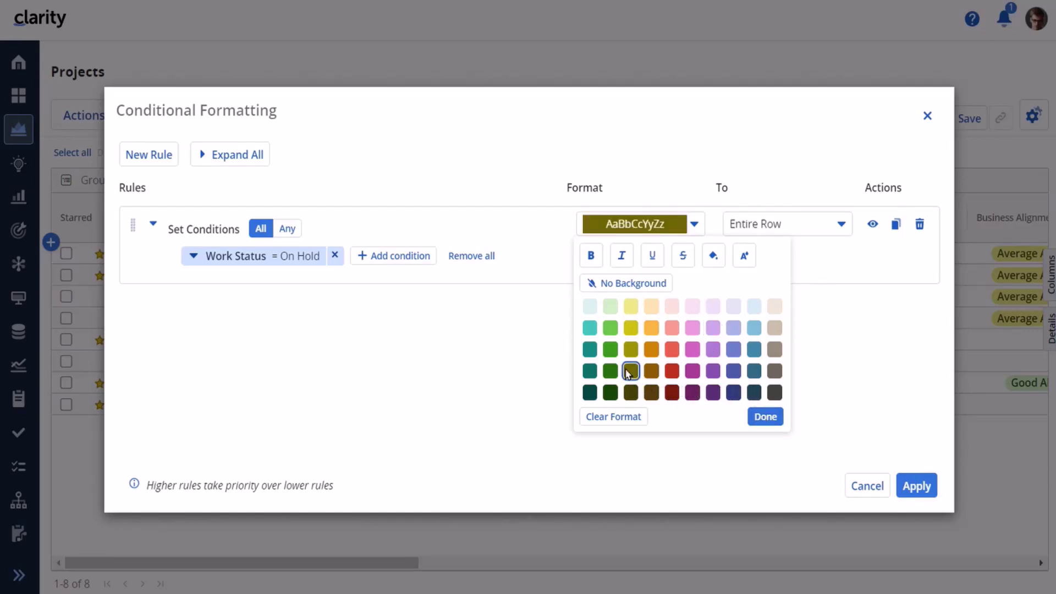
pyautogui.click(589, 392)
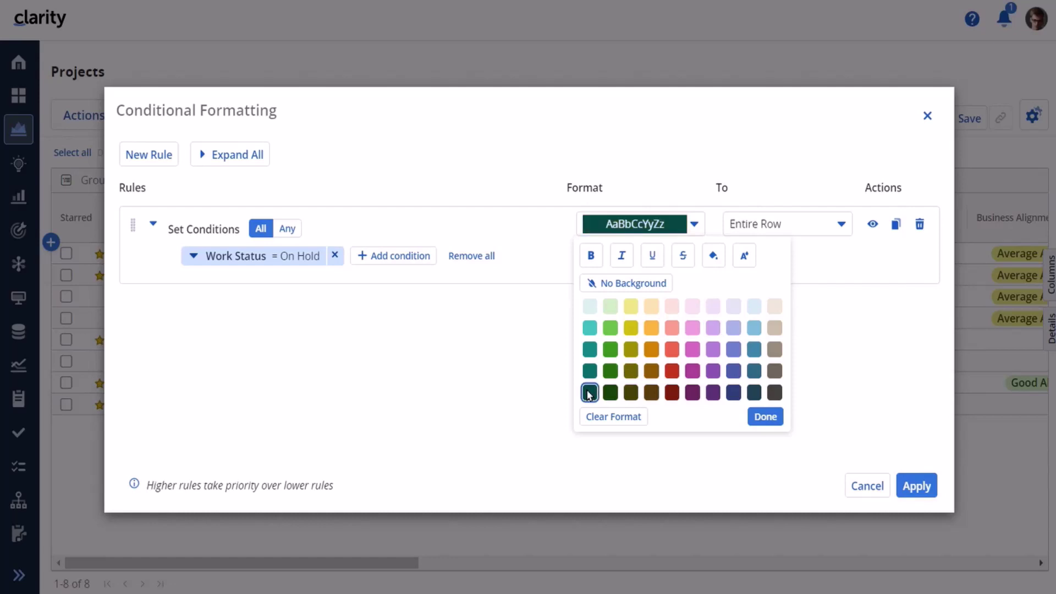
pyautogui.click(615, 420)
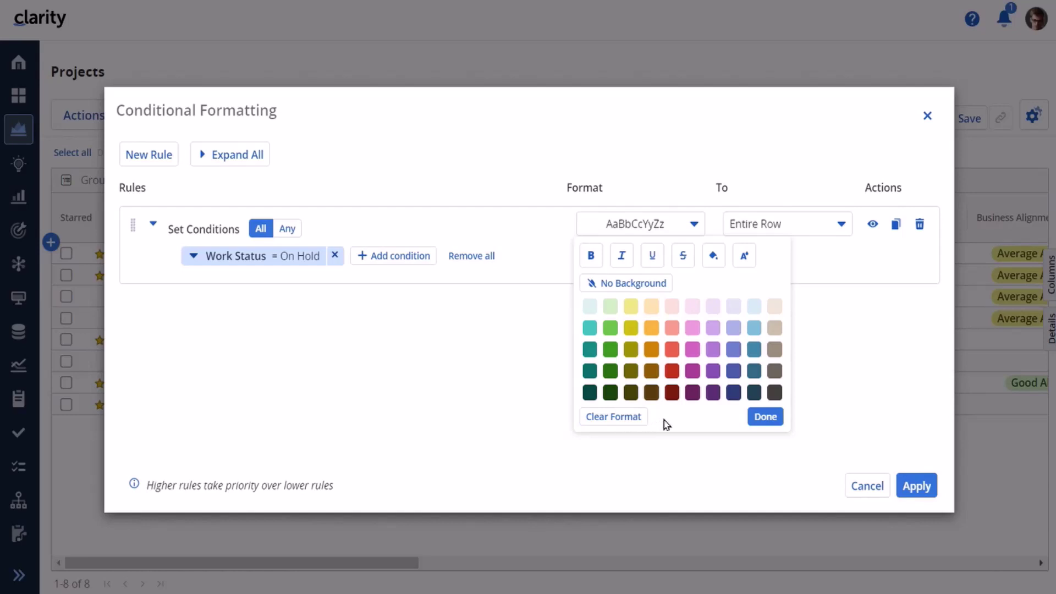
# Try orange, light orange and dark purple background colours in the On Hold rule's format
pyautogui.click(652, 330)
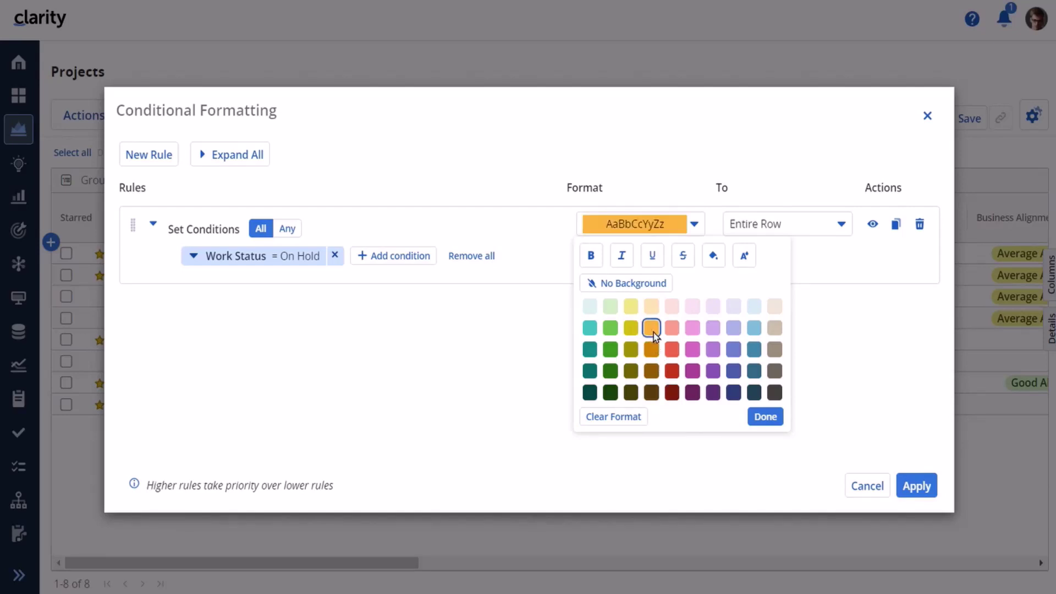
pyautogui.click(651, 307)
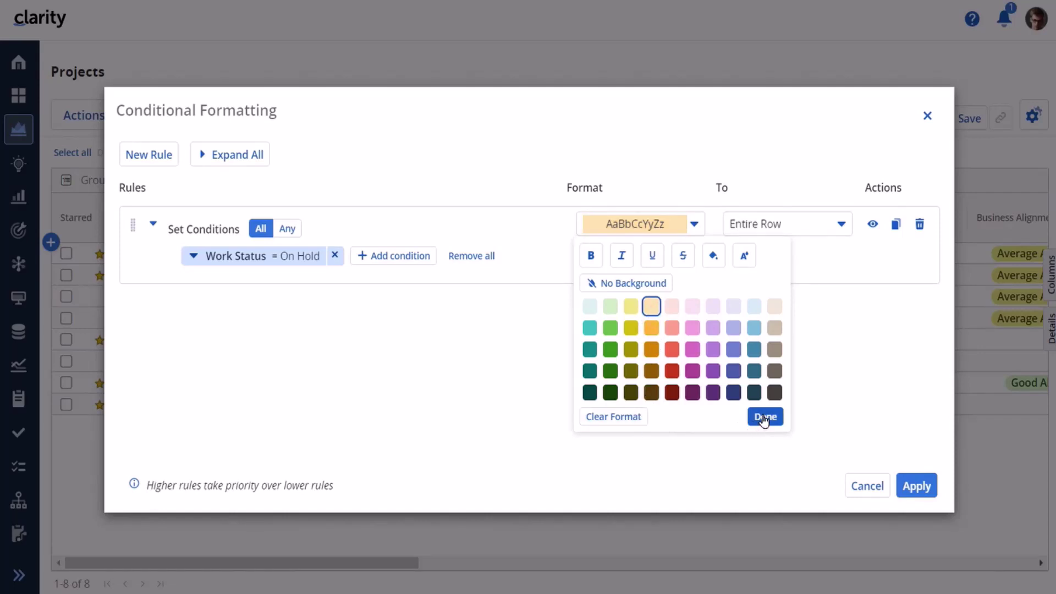
pyautogui.click(745, 256)
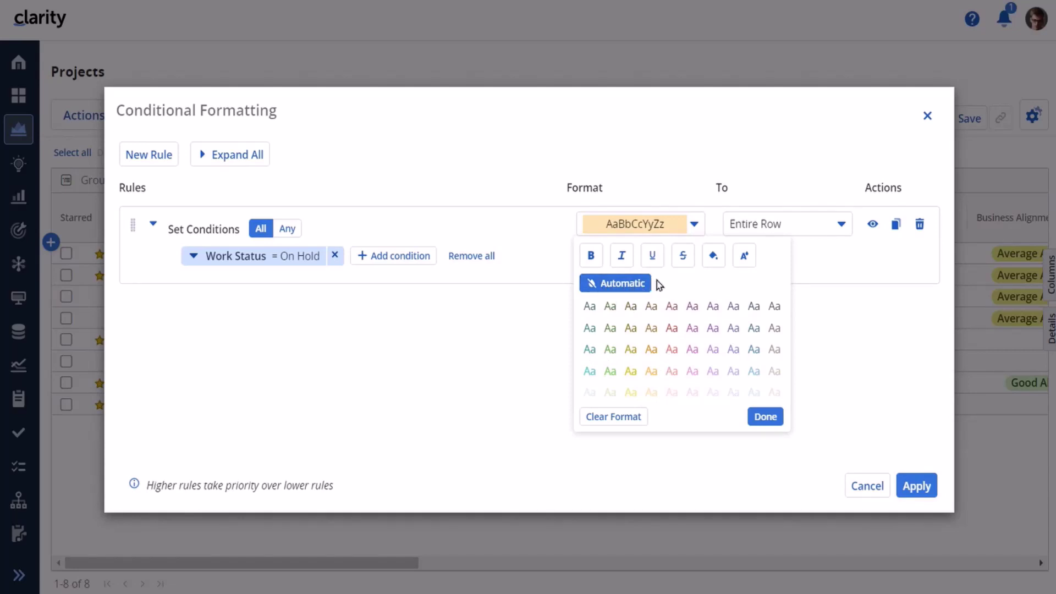
pyautogui.click(711, 257)
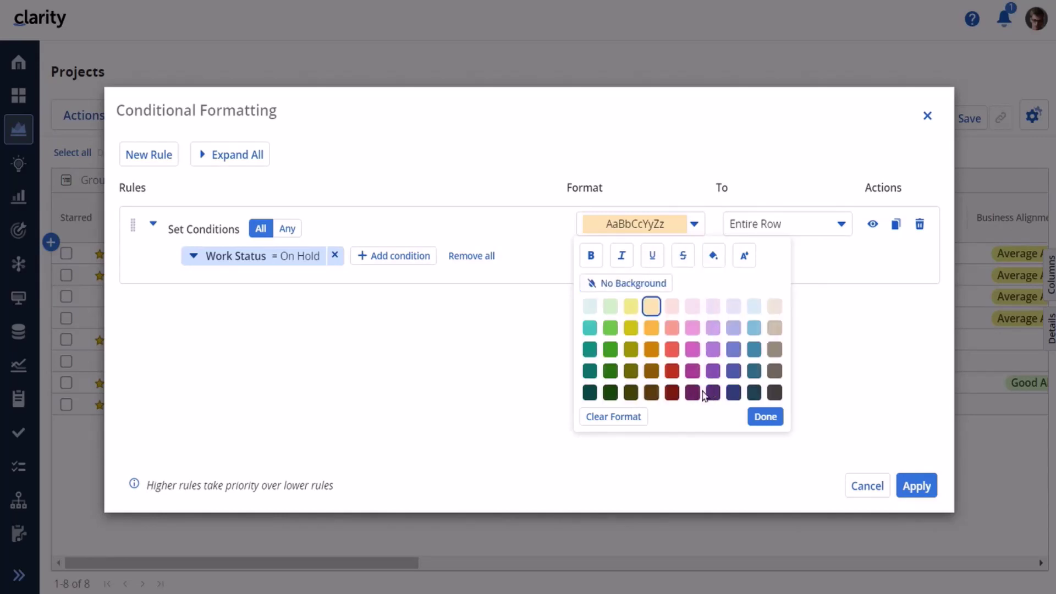
pyautogui.click(710, 394)
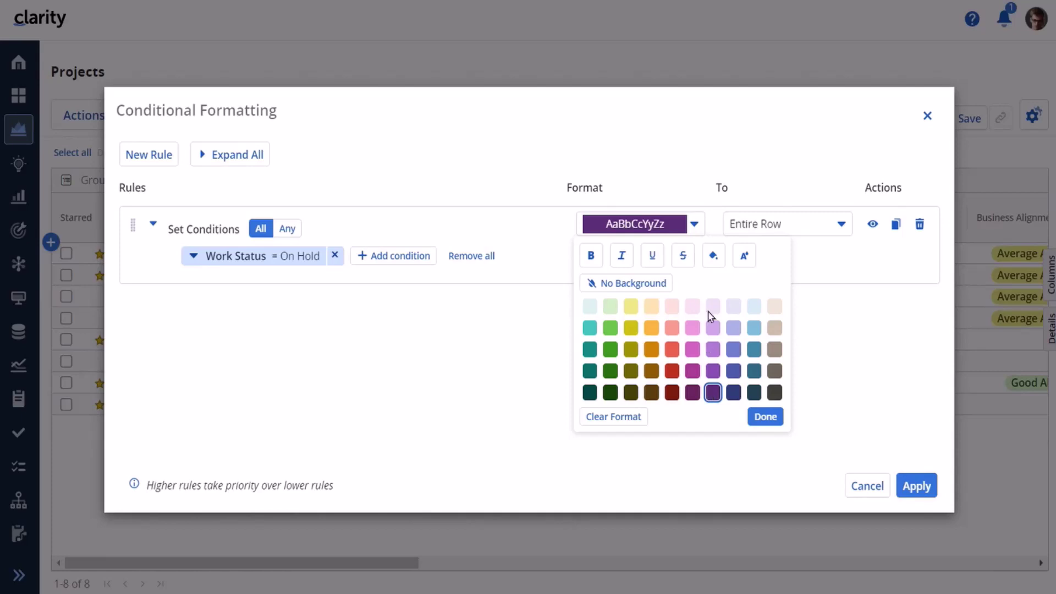
# Try red, green and purple text colours for the On Hold rule, return to Automatic, and clear the format
pyautogui.click(746, 258)
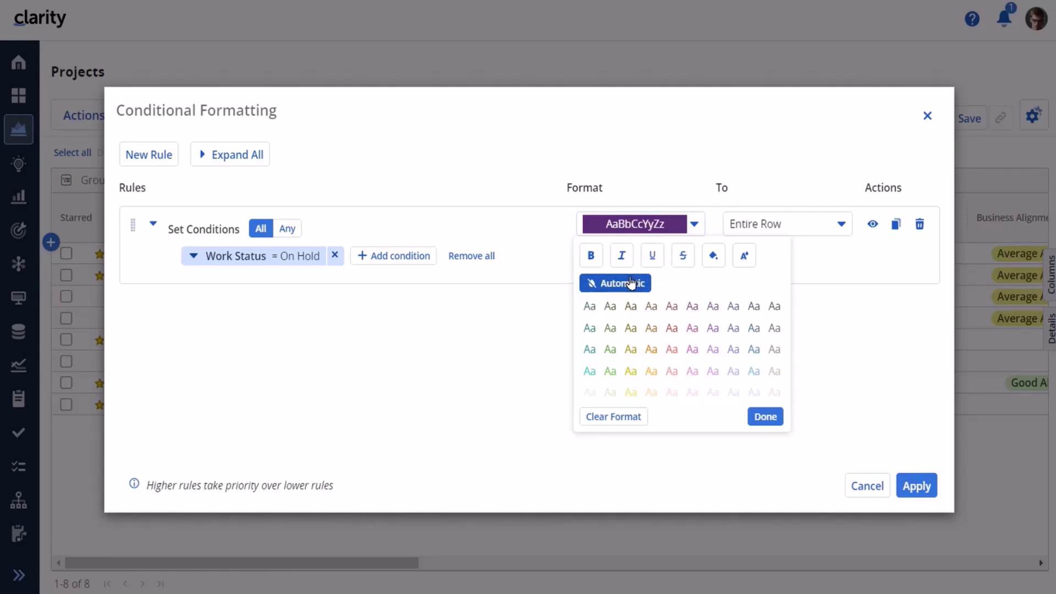
pyautogui.click(670, 329)
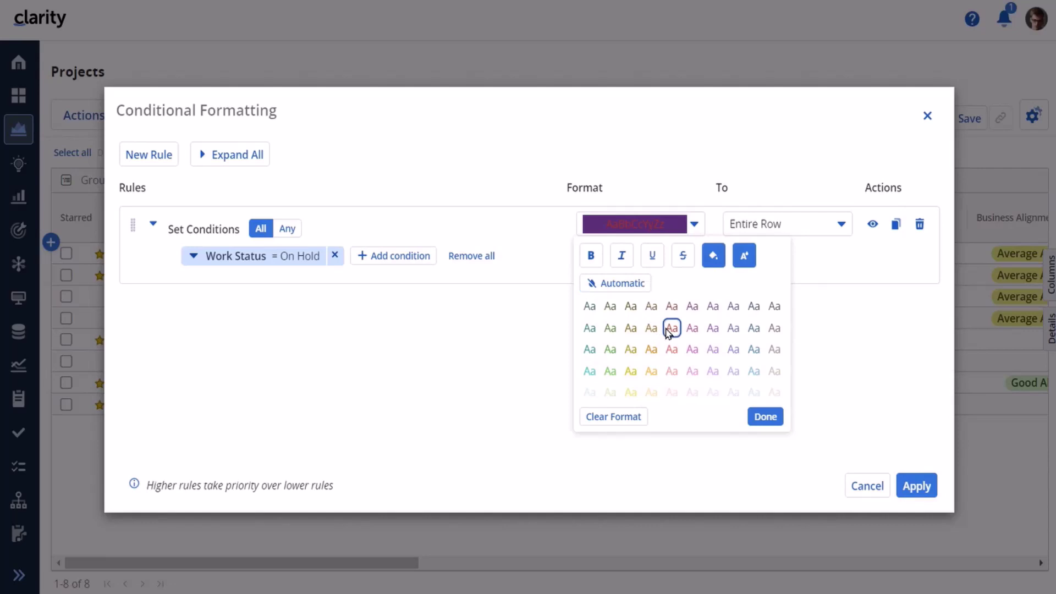
pyautogui.click(610, 349)
pyautogui.click(713, 307)
pyautogui.click(615, 284)
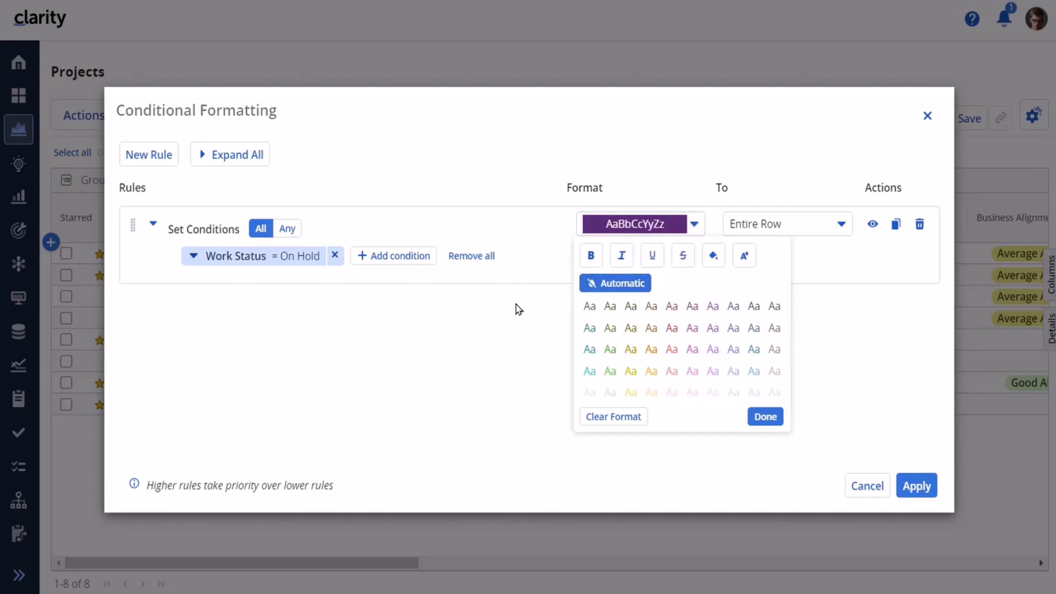
pyautogui.click(605, 418)
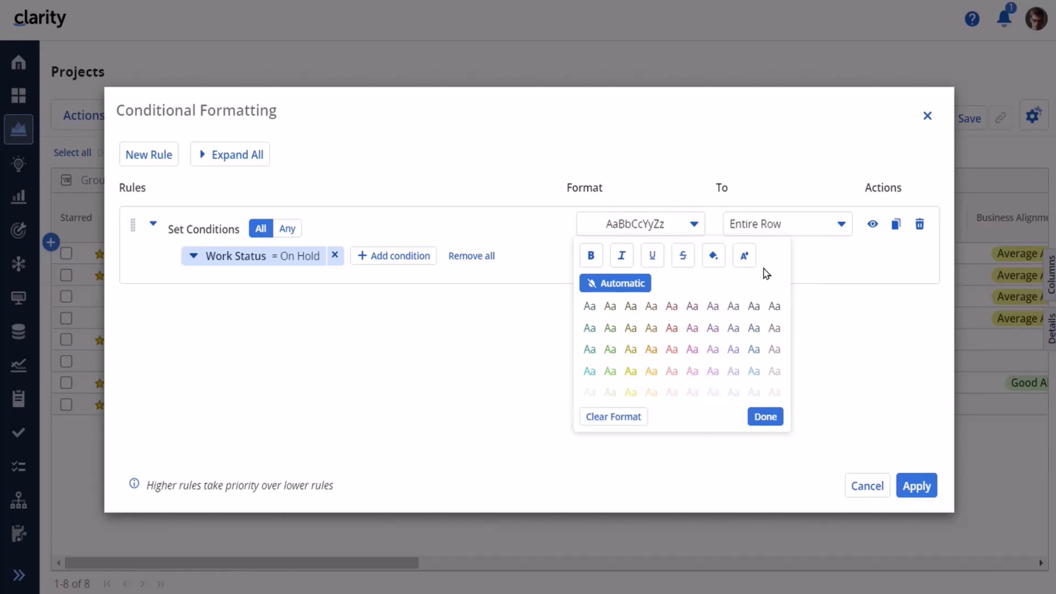
# Set a light orange background as the On Hold rule's format
pyautogui.click(712, 257)
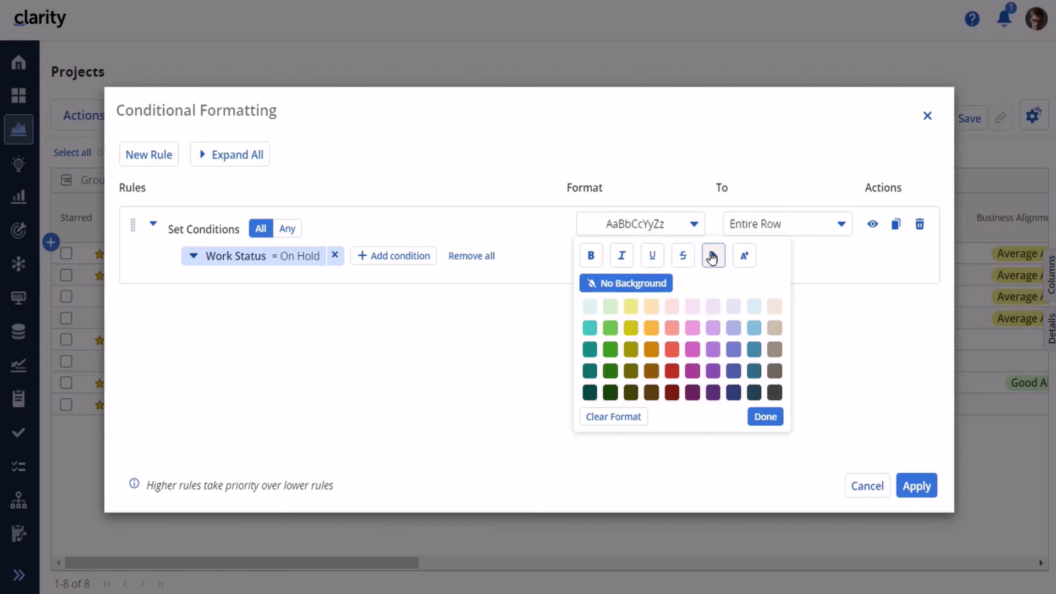
pyautogui.click(651, 307)
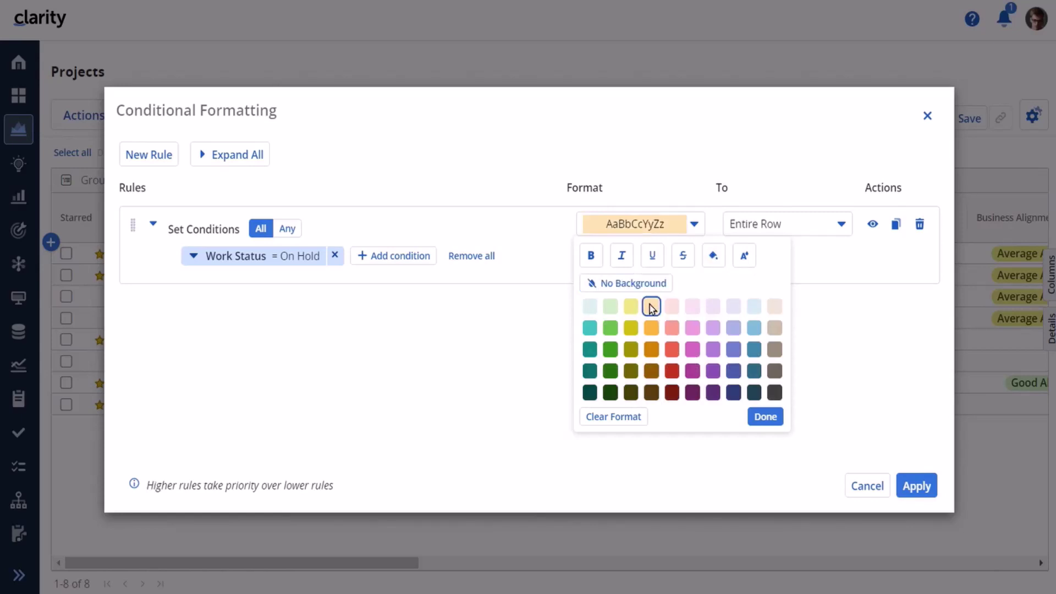
pyautogui.click(762, 421)
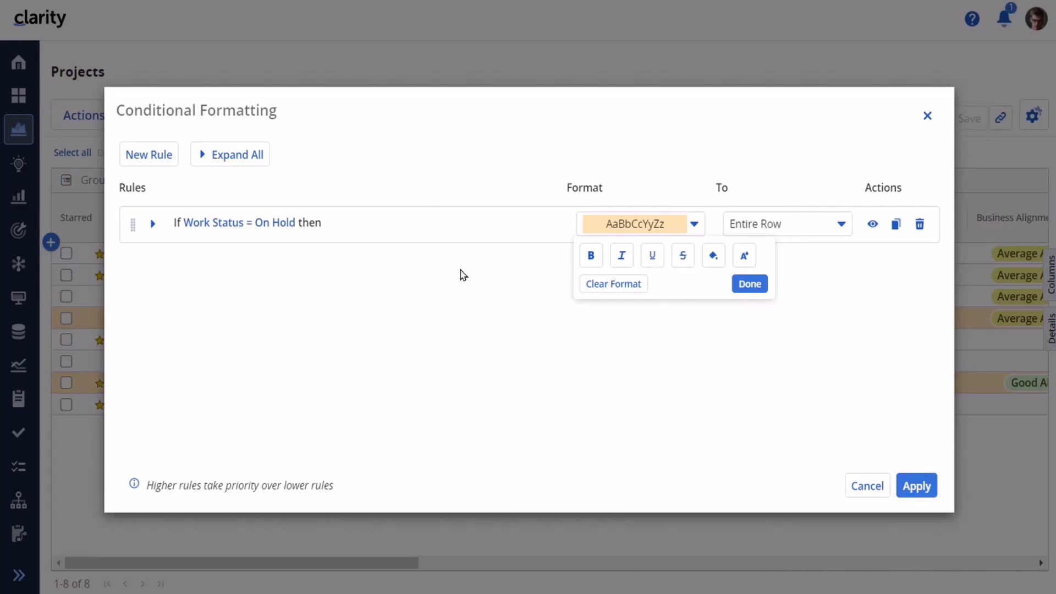
# Try underline and strikethrough on the On Hold rule's text and switch both off again
pyautogui.click(653, 256)
pyautogui.click(682, 256)
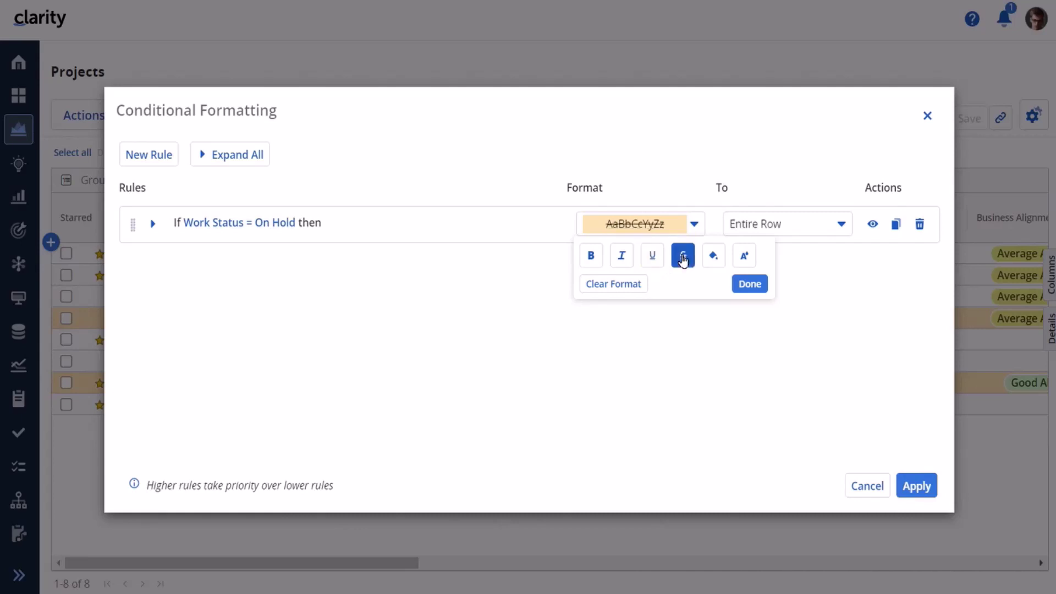
pyautogui.click(652, 259)
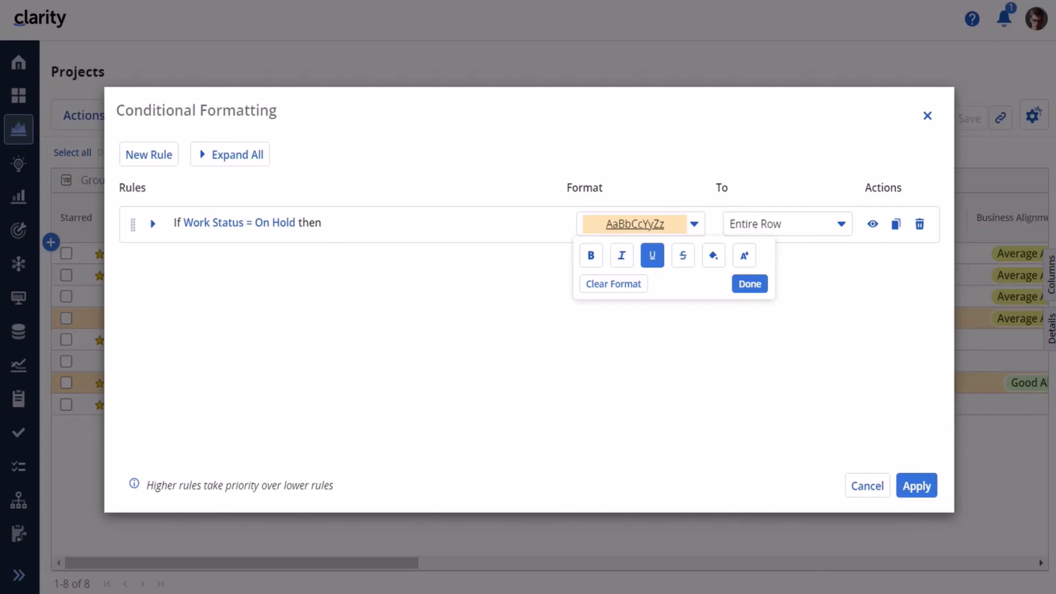
pyautogui.click(652, 255)
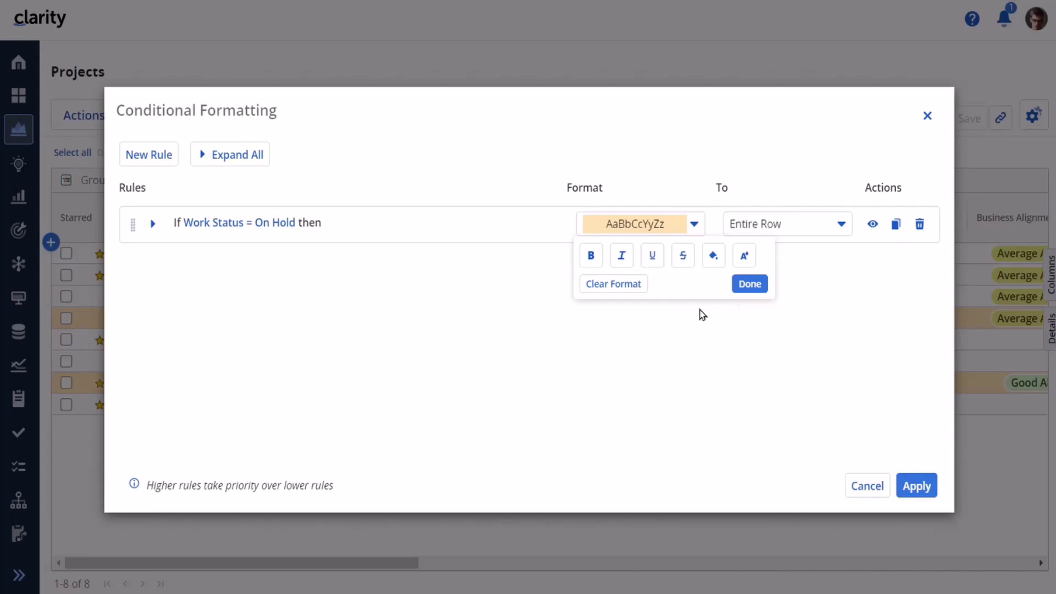
pyautogui.click(751, 286)
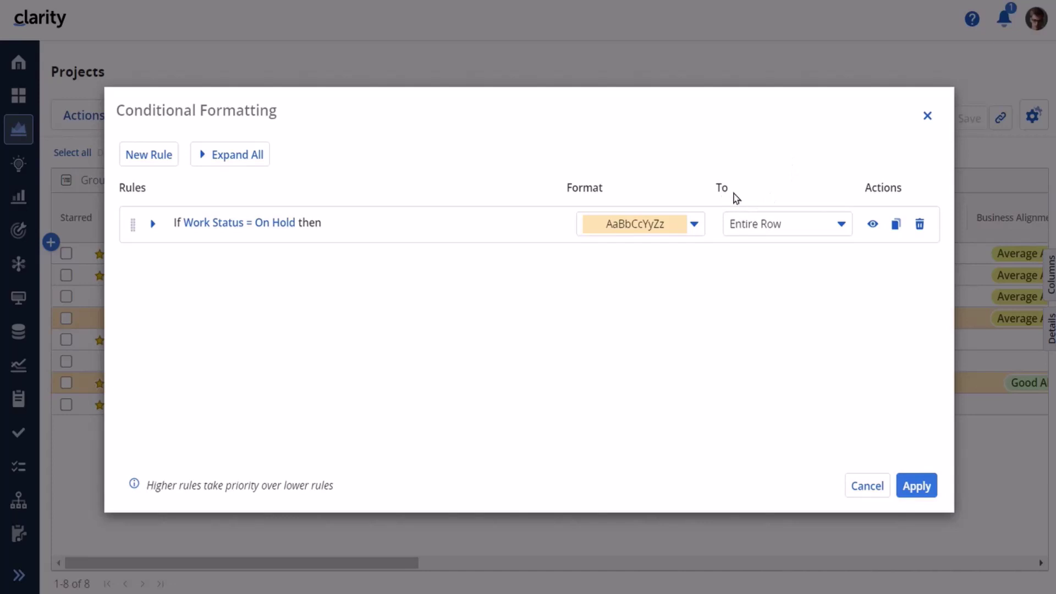
# Keep Entire Row as the On Hold rule's target, apply the rule, and save the All Projects view
pyautogui.click(842, 226)
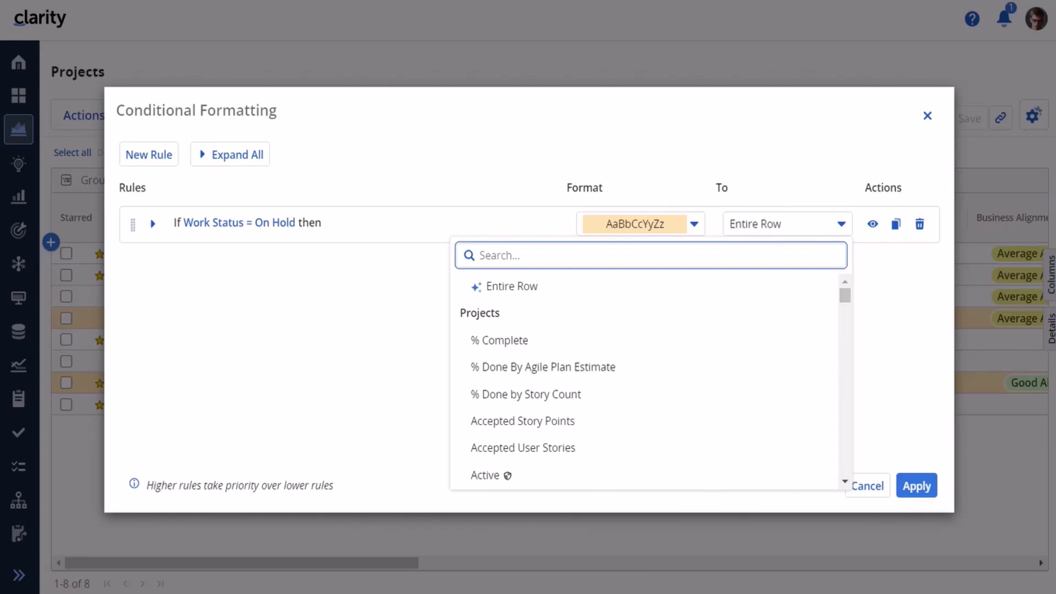
pyautogui.click(921, 300)
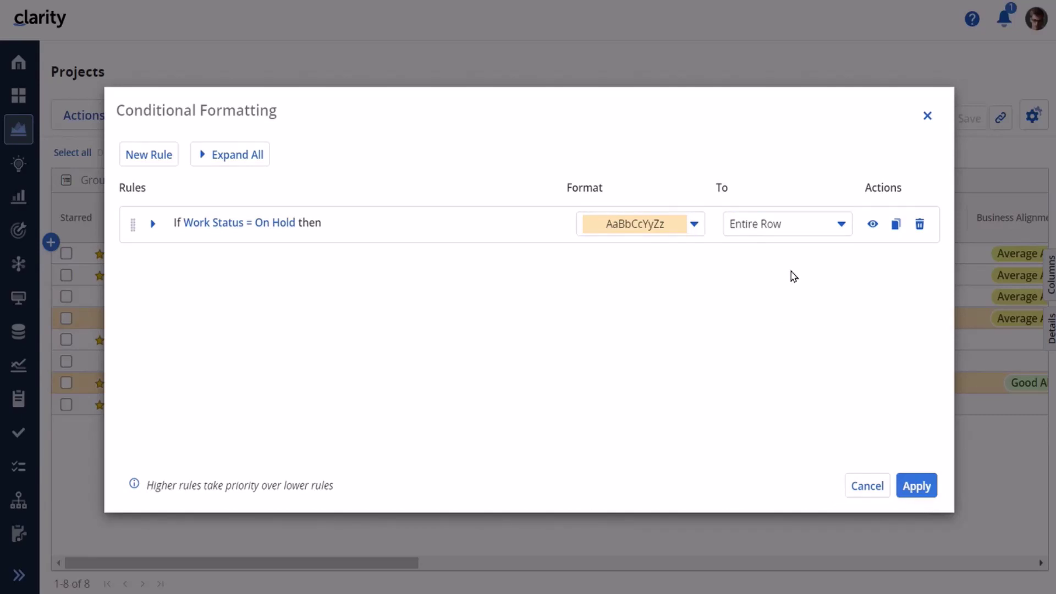
pyautogui.click(908, 480)
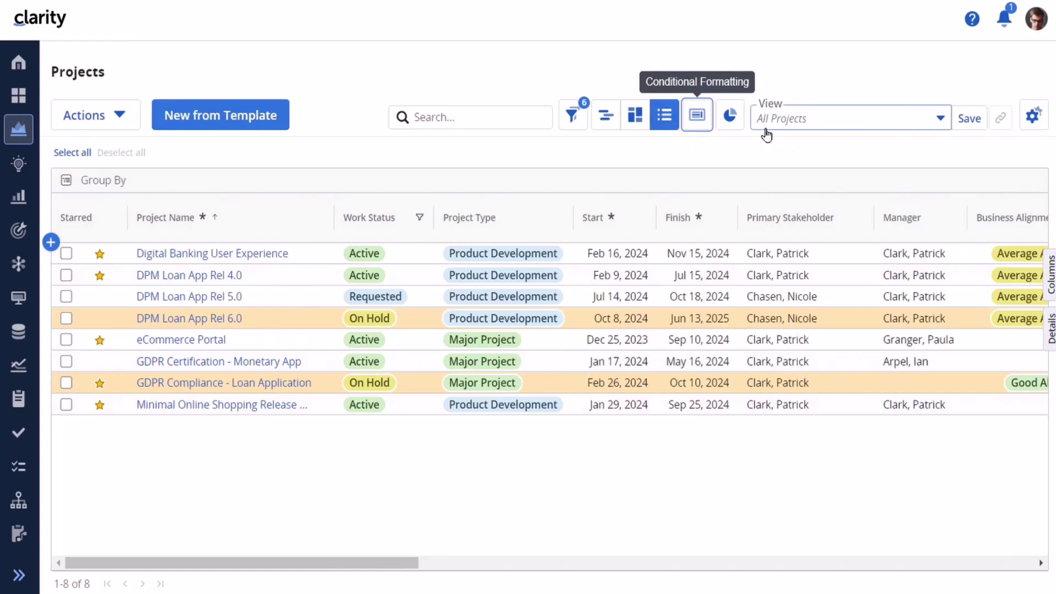
pyautogui.click(969, 118)
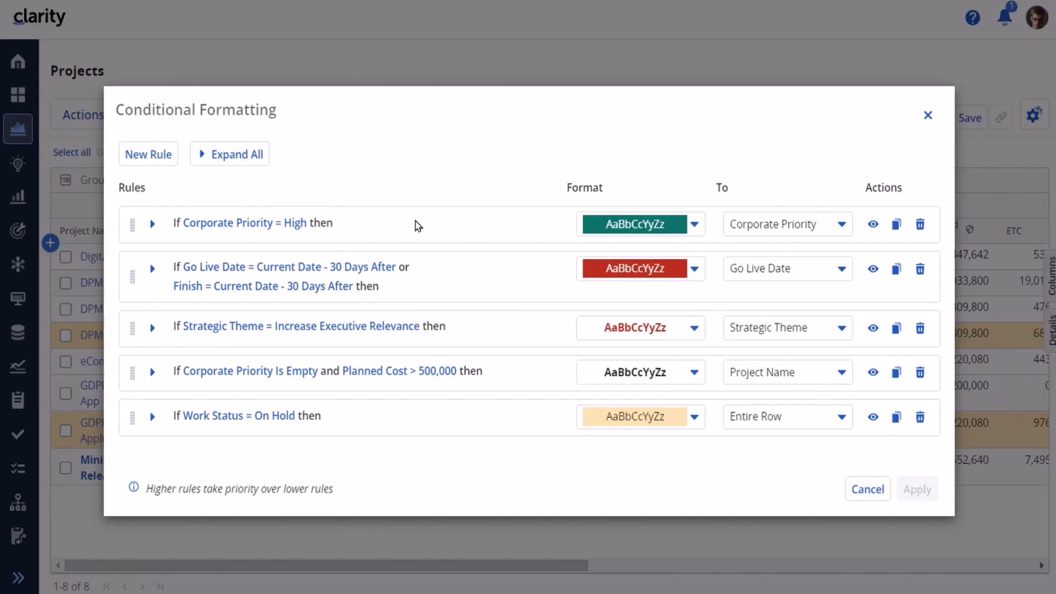
# Try grouping the Critical Projects grid by Work Status, expanding the On Hold and Active groups, and remove the grouping
pyautogui.press('Escape')
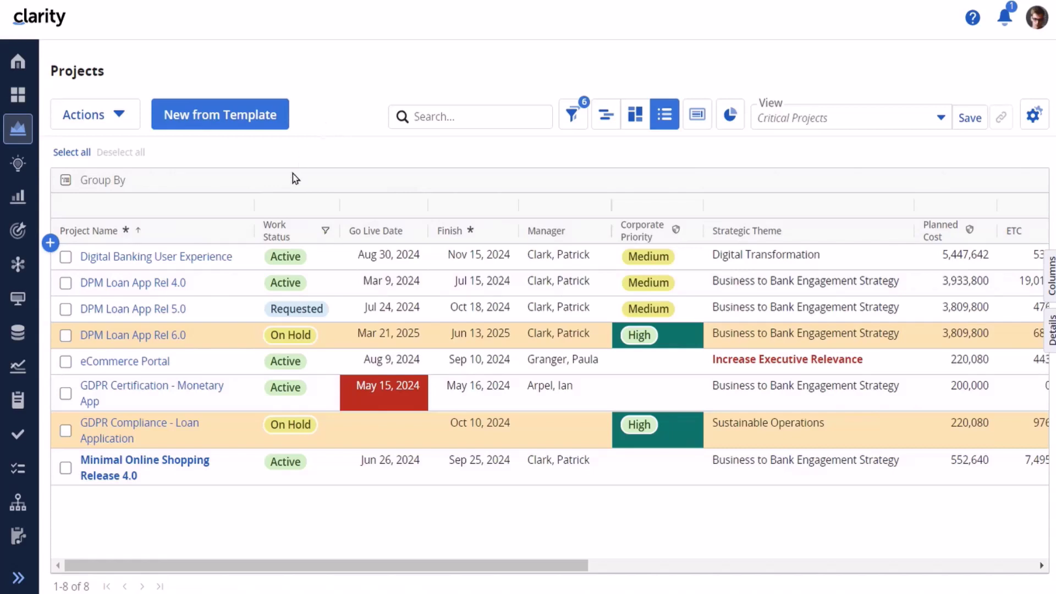
pyautogui.moveTo(263, 224); pyautogui.dragTo(114, 181)
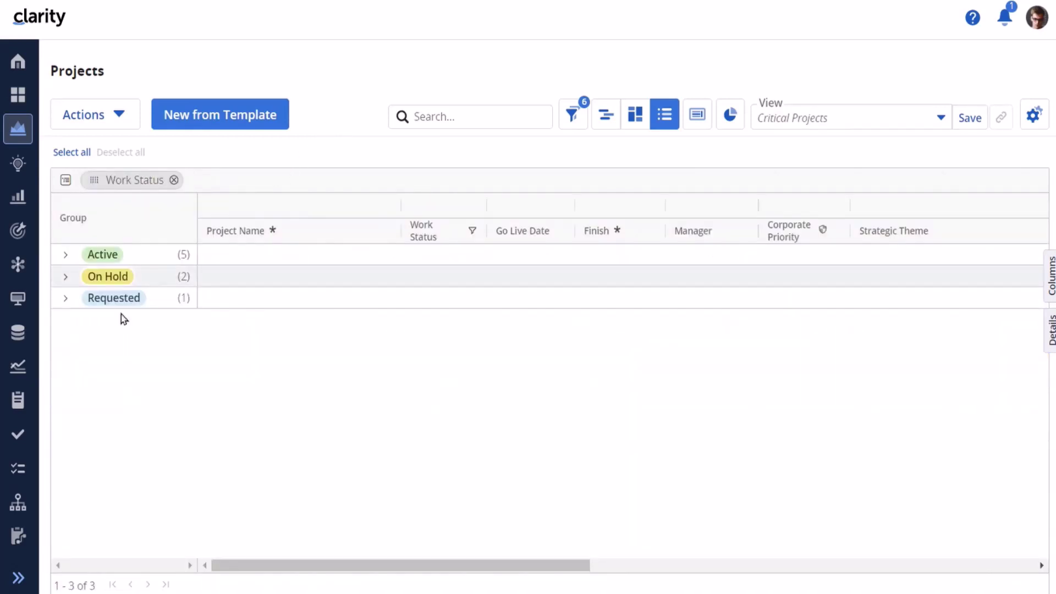
pyautogui.click(64, 281)
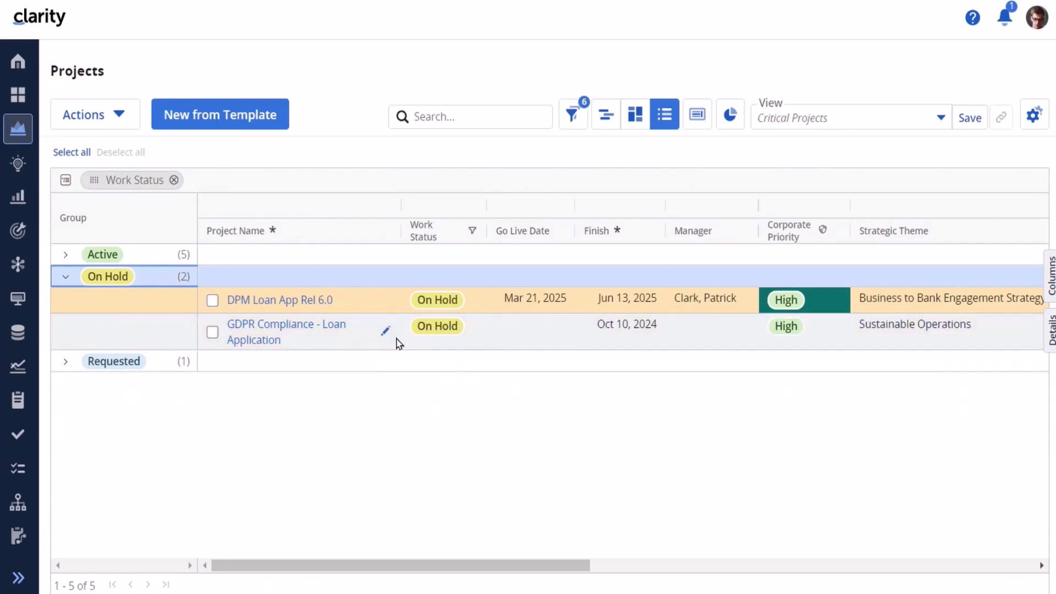
pyautogui.click(64, 255)
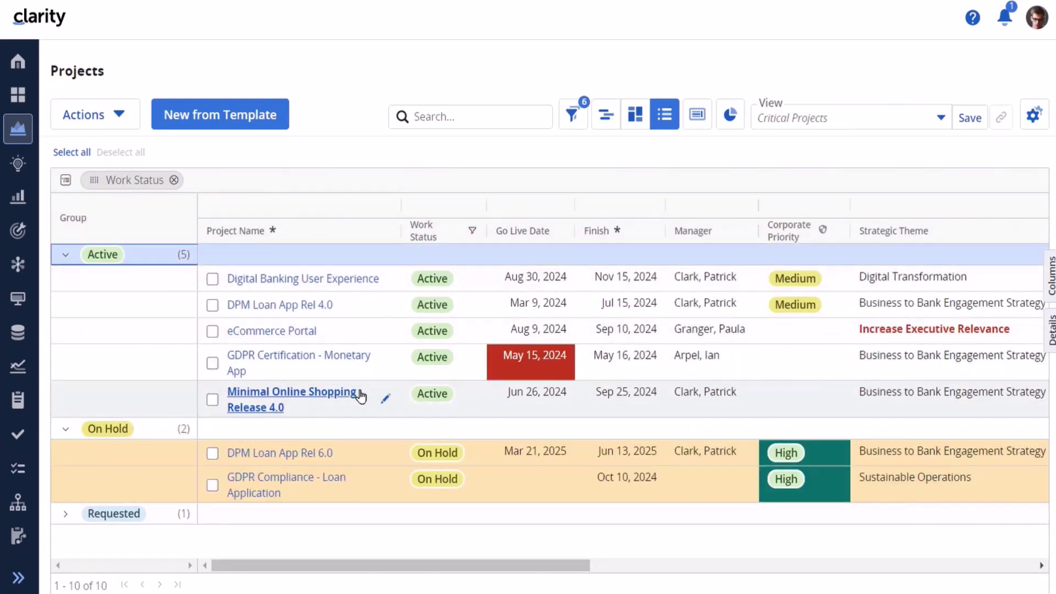
pyautogui.click(174, 180)
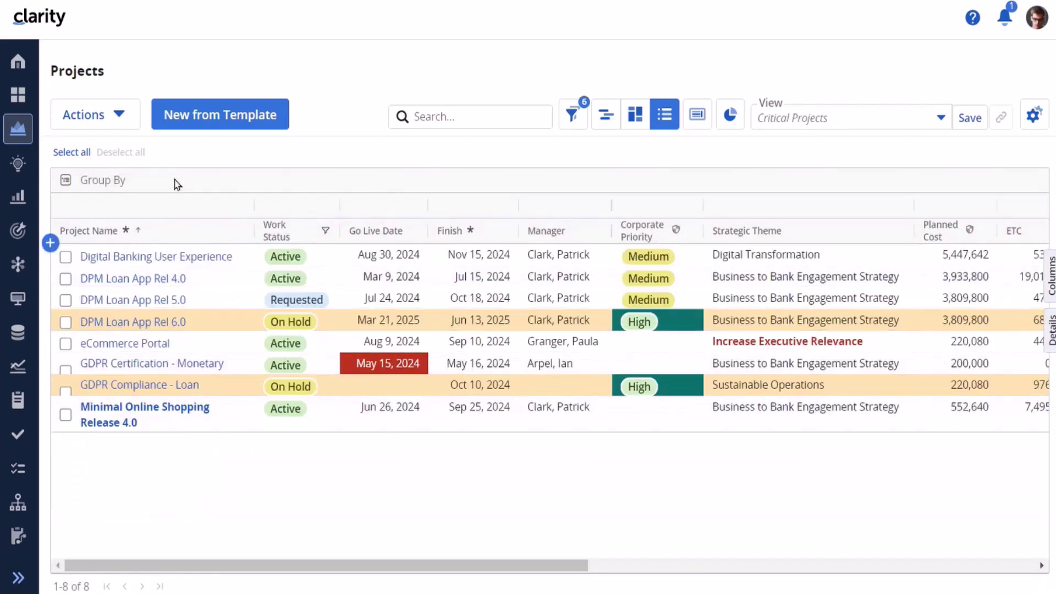
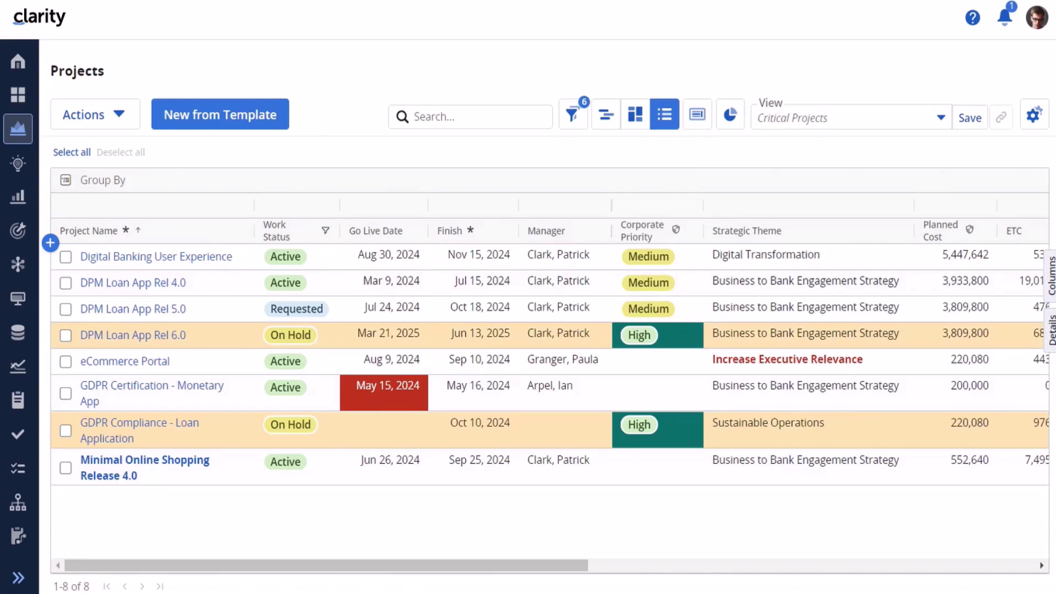
# Hide the Work Status column in the Critical Projects grid
pyautogui.click(1050, 269)
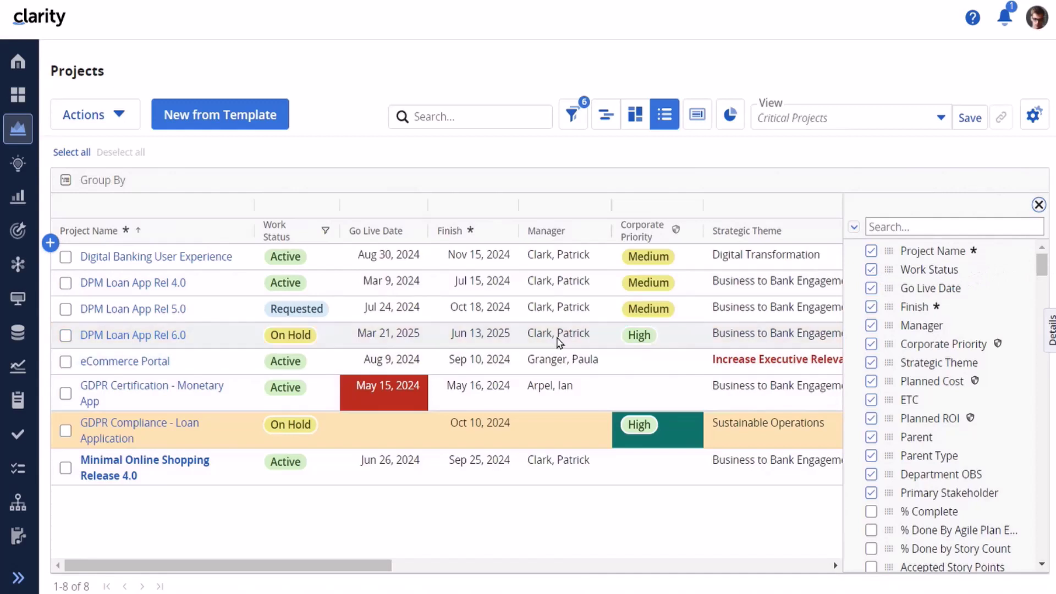
pyautogui.click(872, 270)
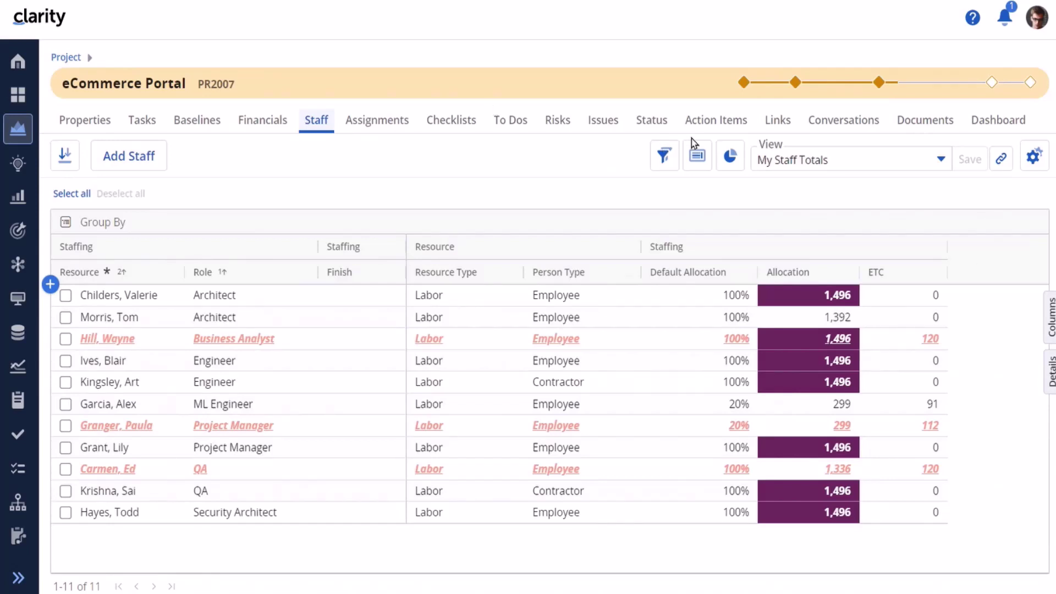
# Review the conditional formatting rules of the eCommerce Portal staff grid and close them without changes
pyautogui.click(697, 156)
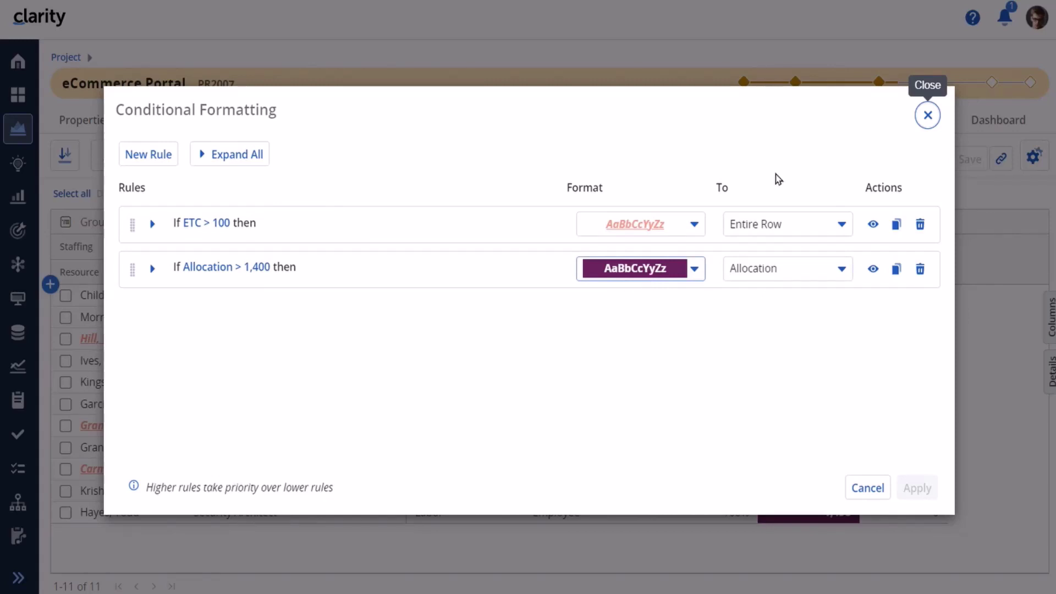
pyautogui.click(928, 115)
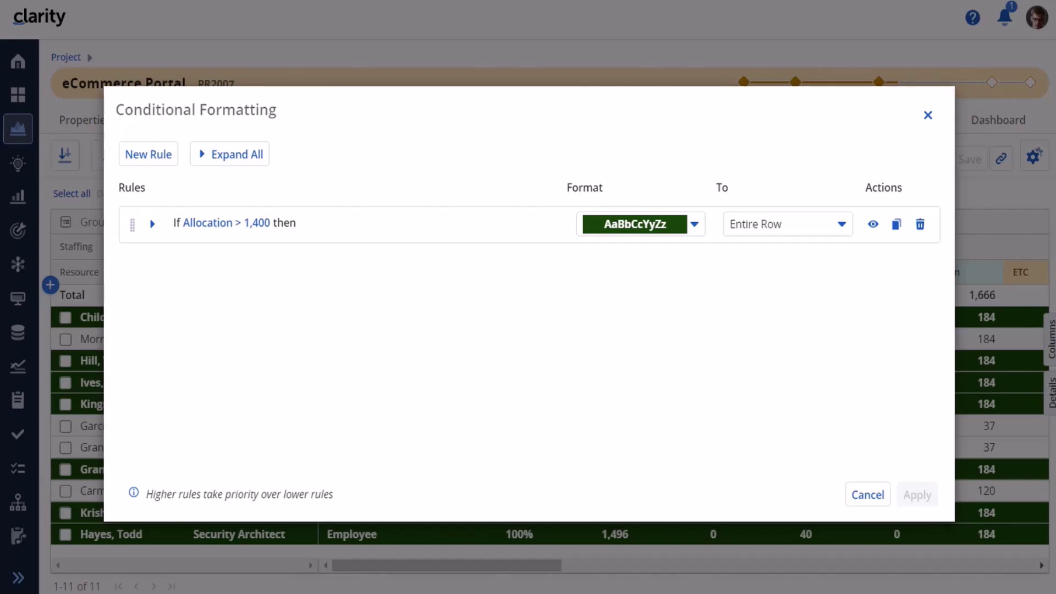
# Examine the per-period metrics offered as conditions and formatting targets for the staff grid's Allocation rule, then leave the rules unchanged
pyautogui.click(153, 226)
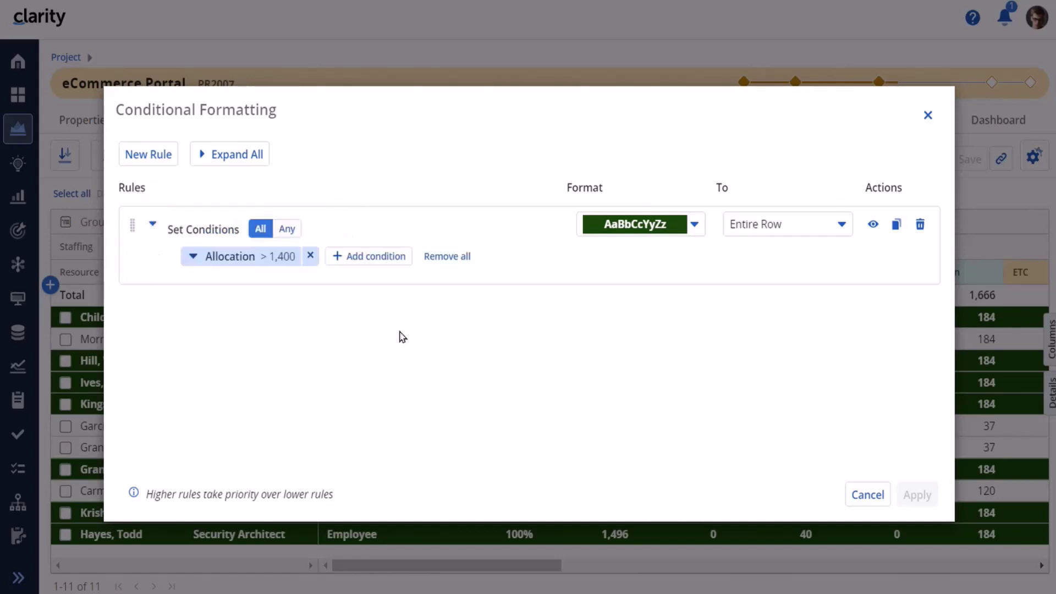
pyautogui.click(387, 268)
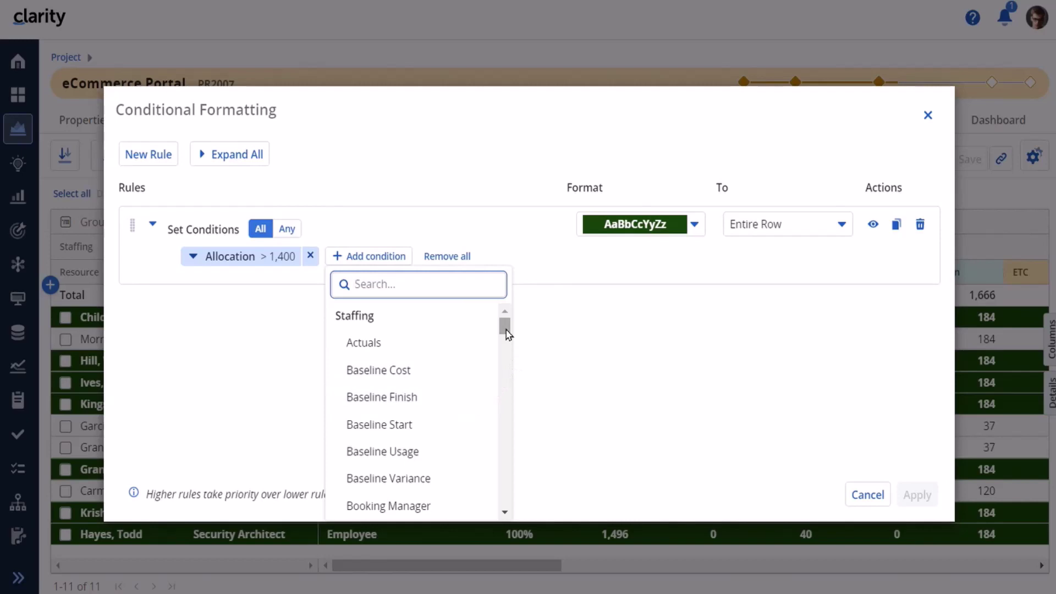
pyautogui.moveTo(505, 332); pyautogui.dragTo(543, 497)
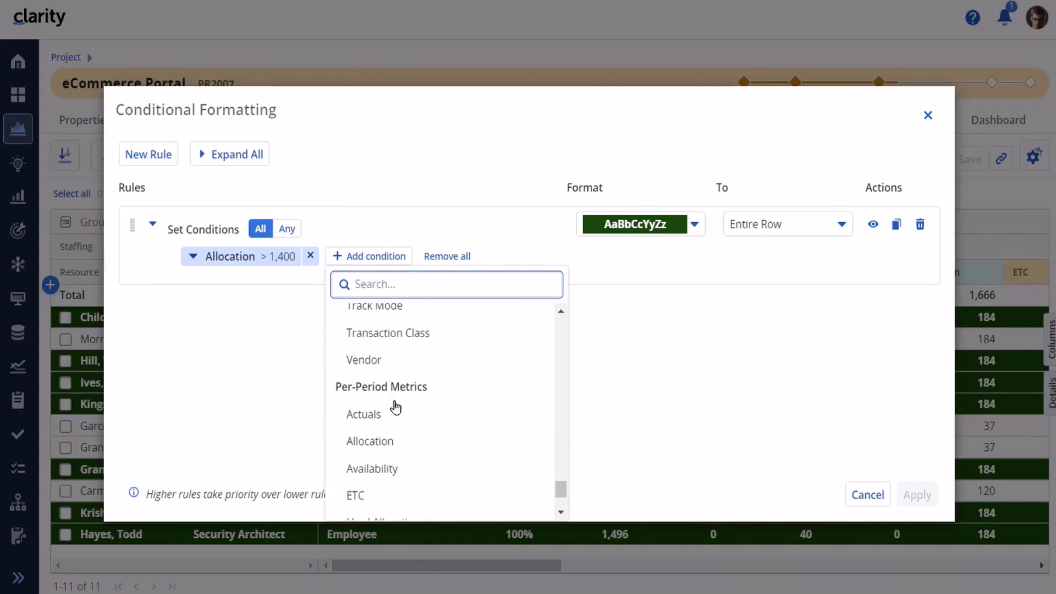
pyautogui.click(652, 360)
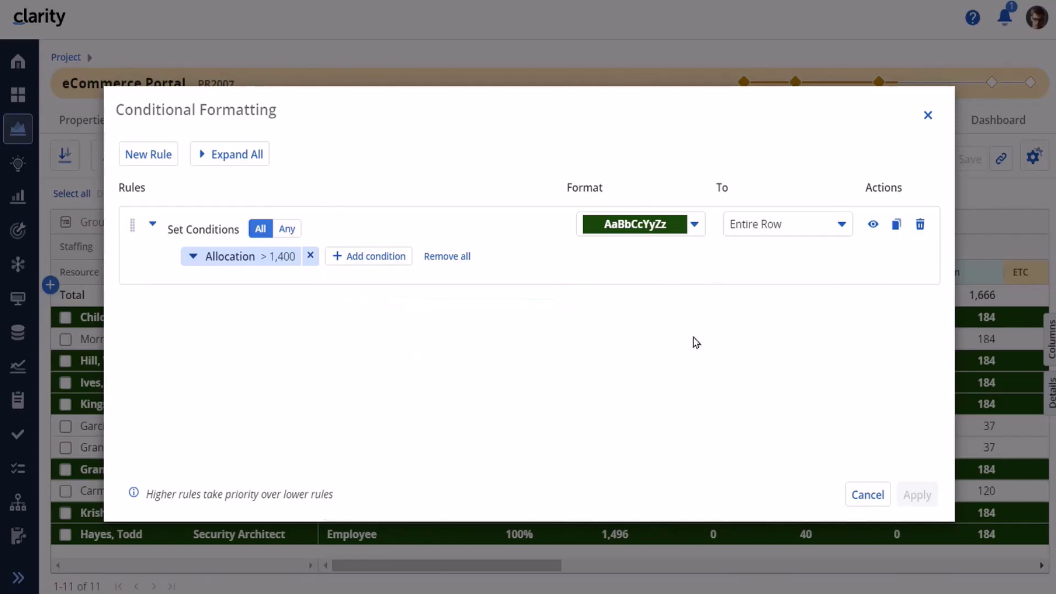
pyautogui.click(842, 224)
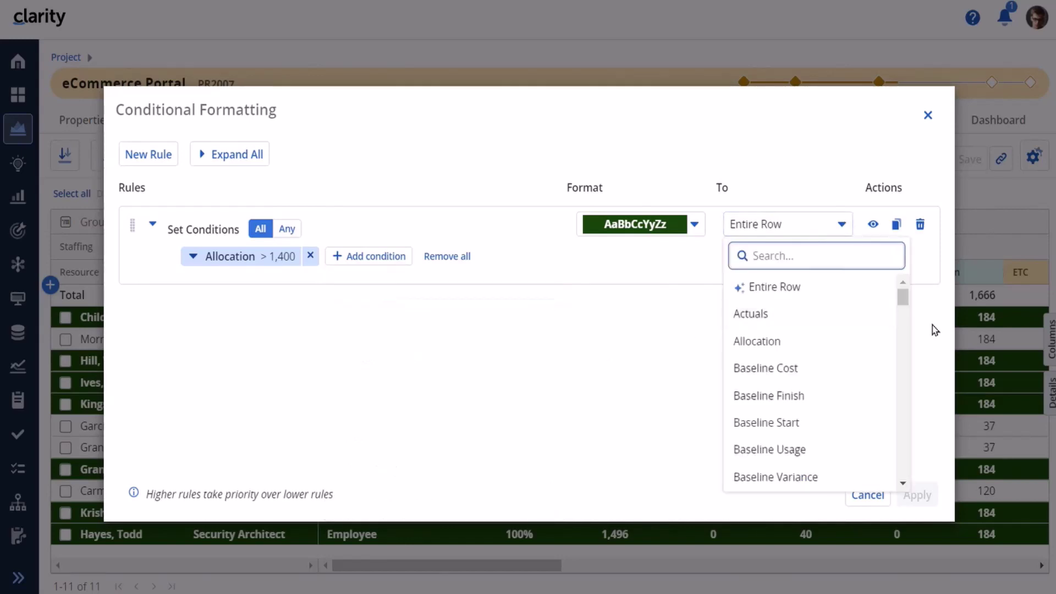
pyautogui.moveTo(903, 299); pyautogui.dragTo(904, 456)
pyautogui.scroll(-3, 904, 457)
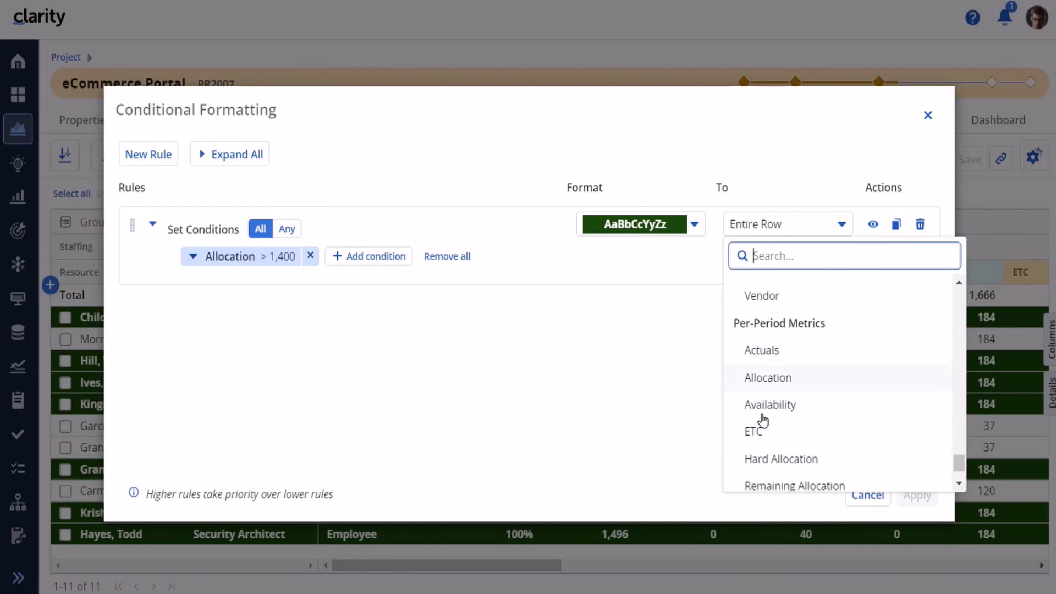
pyautogui.click(581, 409)
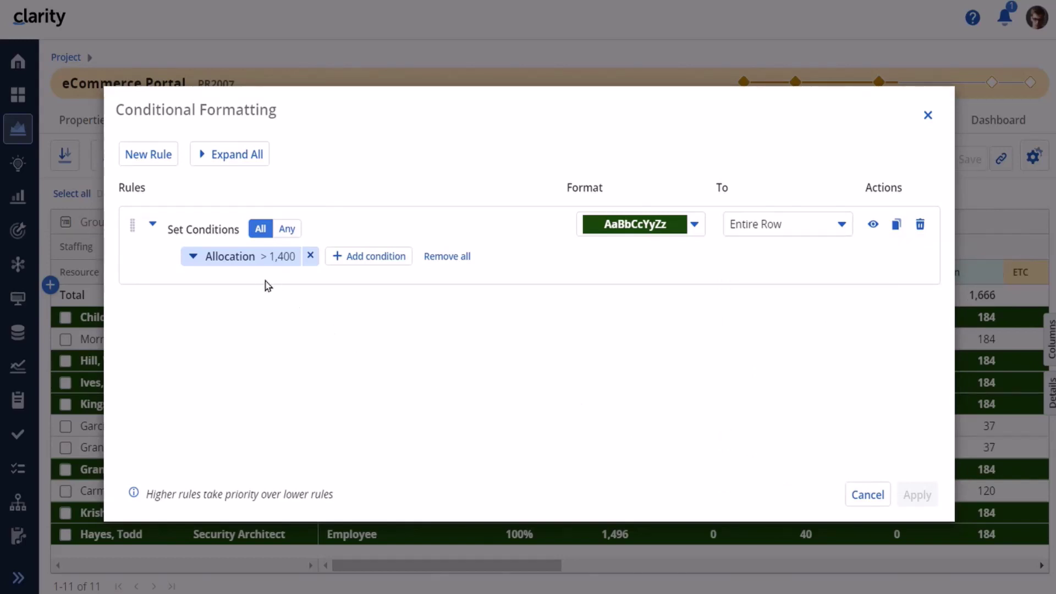
pyautogui.click(869, 494)
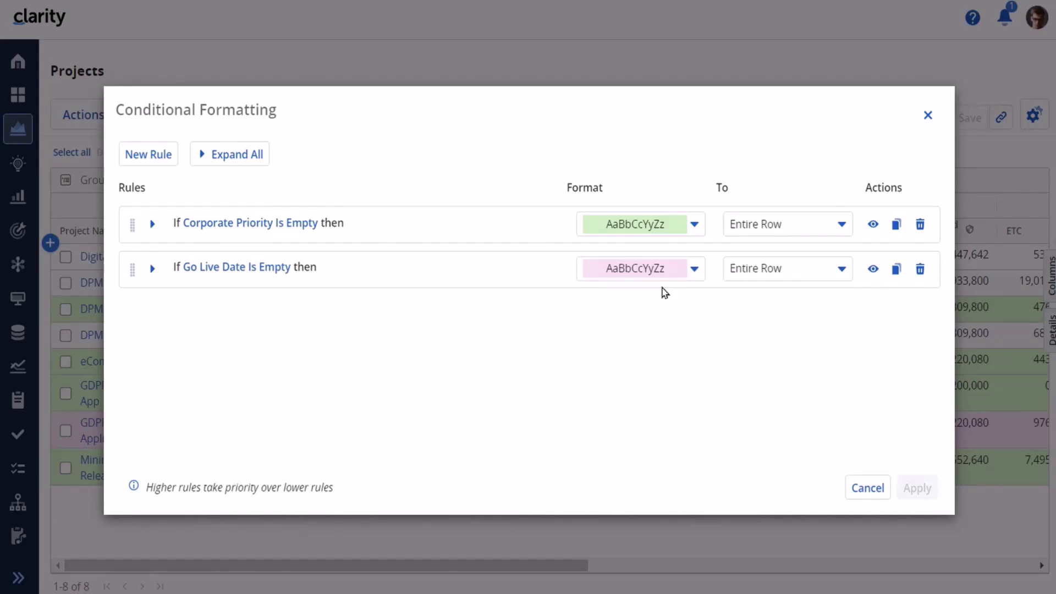
# Review the conditional formatting rules of the Priority Projects view and close them without changes
pyautogui.click(929, 118)
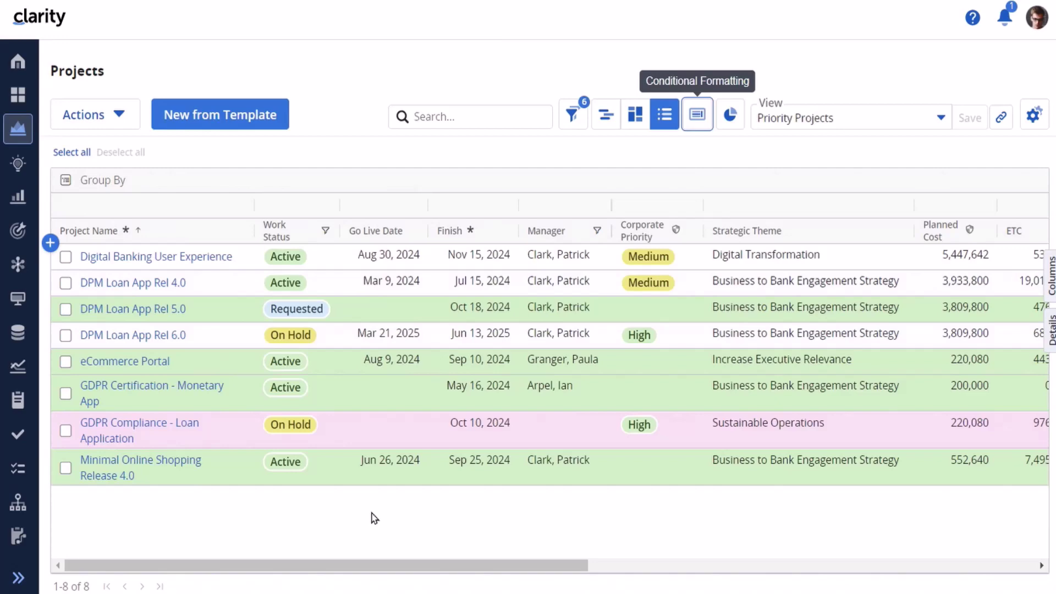
pyautogui.click(697, 114)
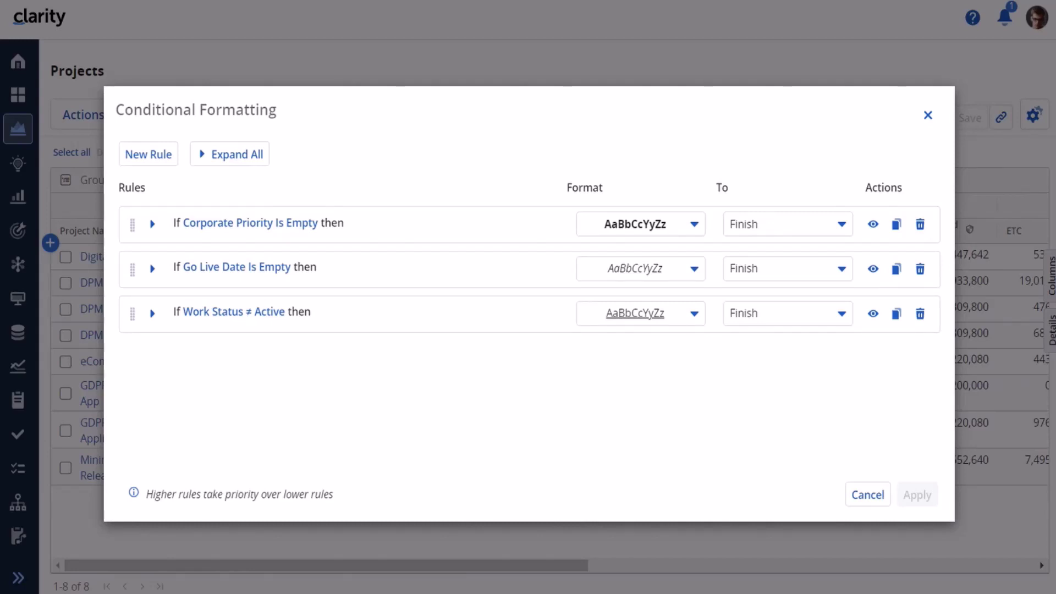
pyautogui.press('Escape')
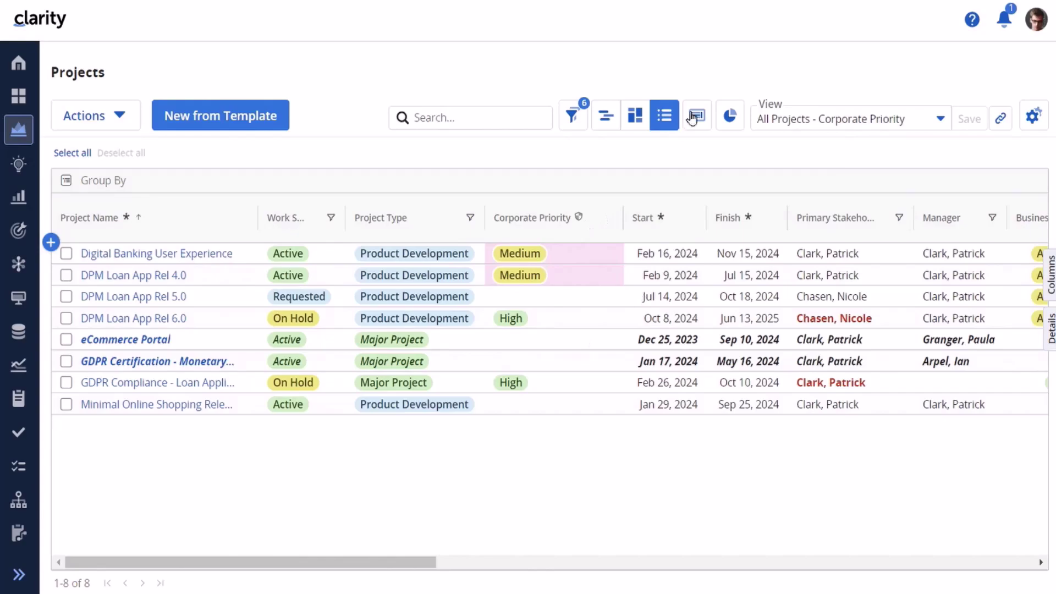
# Compare the conditional formatting rules of the All Projects - Corporate Priority view as seen by both accounts, without changing them
pyautogui.click(697, 115)
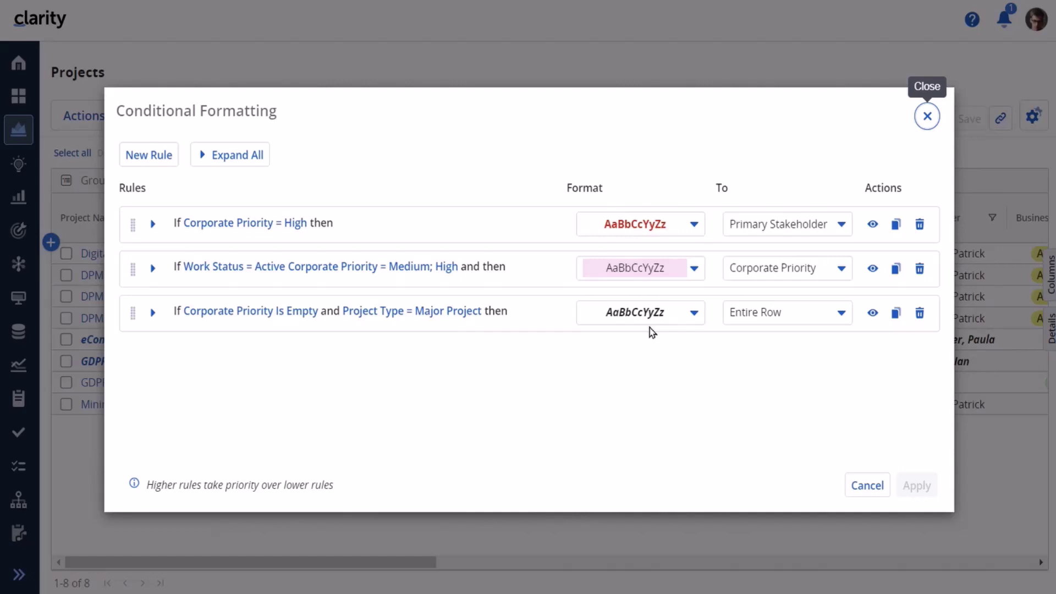
pyautogui.click(930, 117)
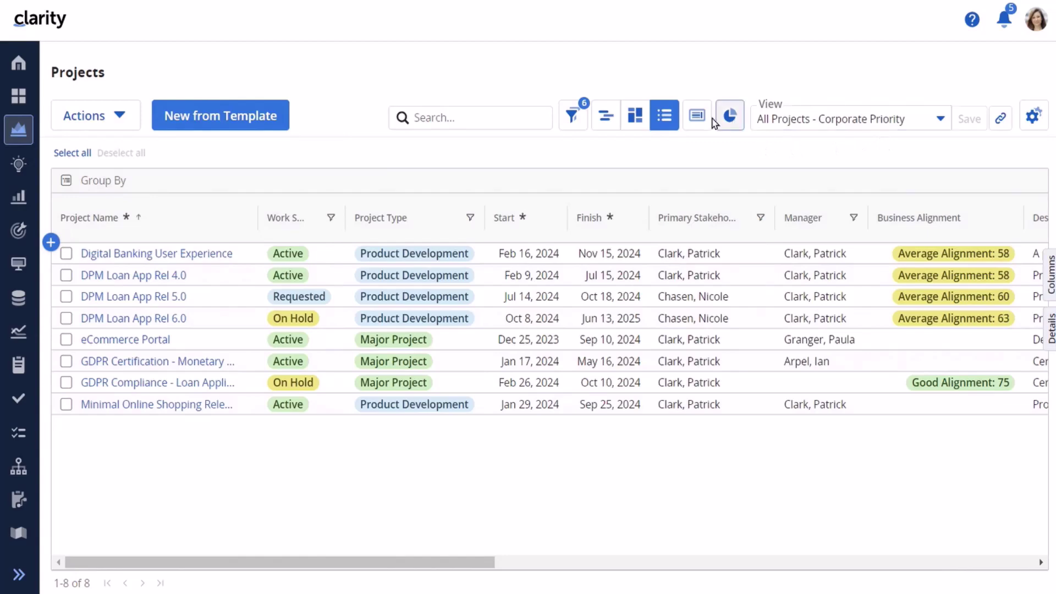
pyautogui.click(701, 116)
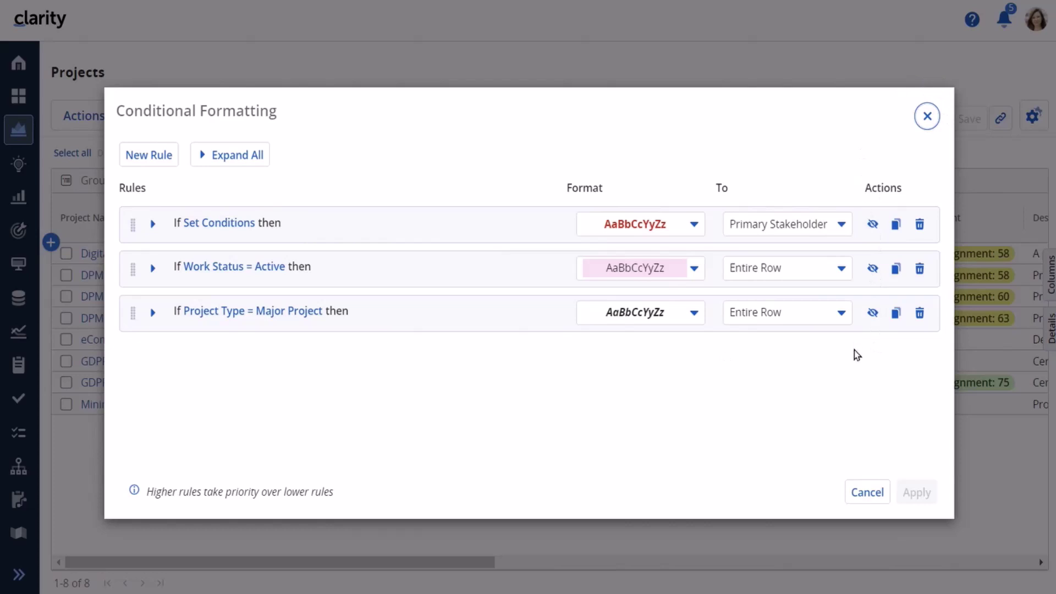
pyautogui.click(927, 115)
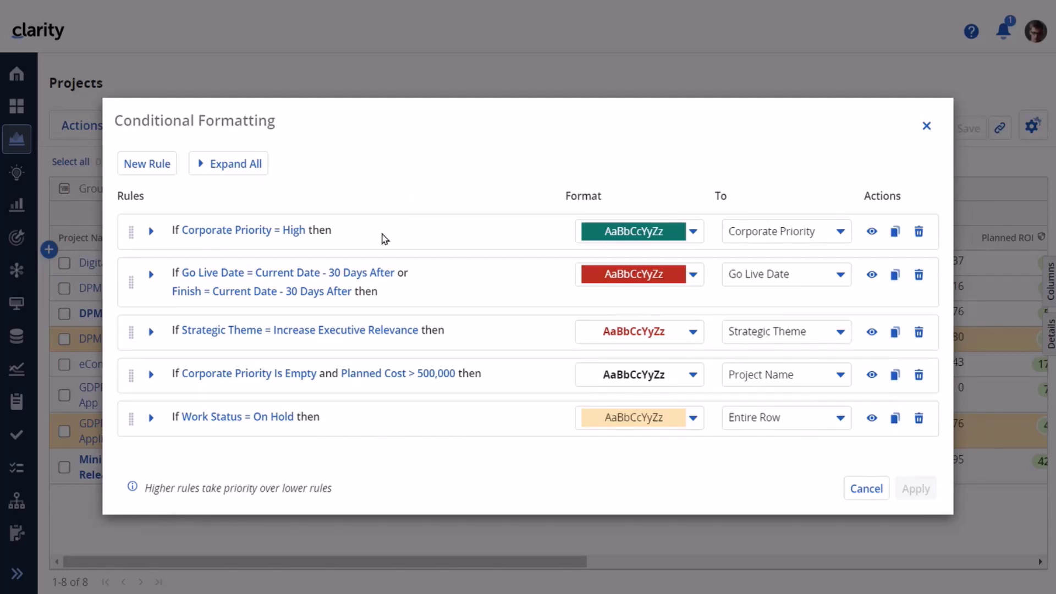
# Try adding an Active condition to the Corporate Priority = High rule of the Critical Projects view
pyautogui.click(150, 234)
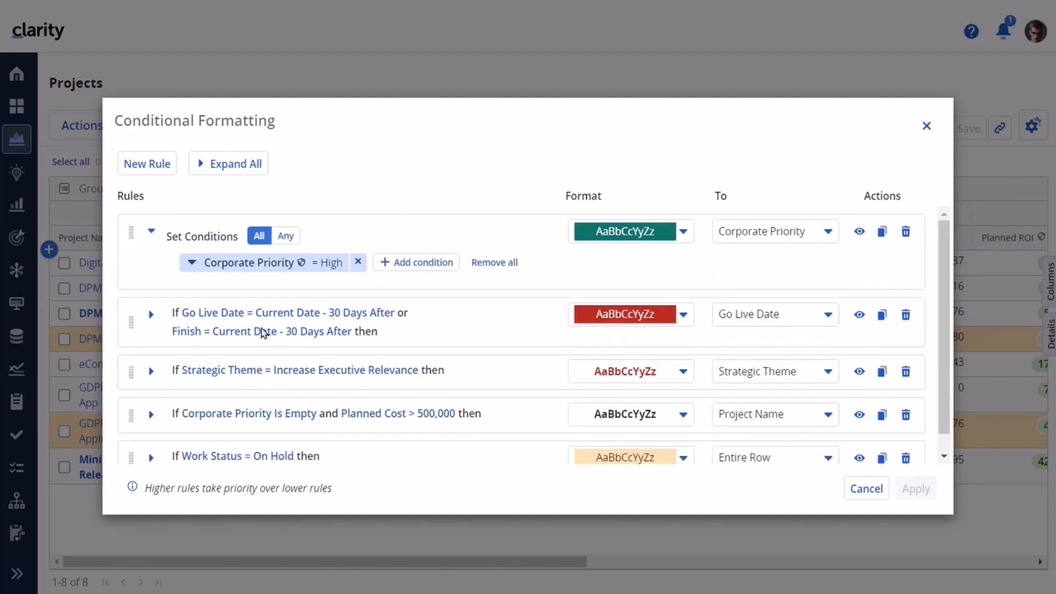
pyautogui.click(430, 265)
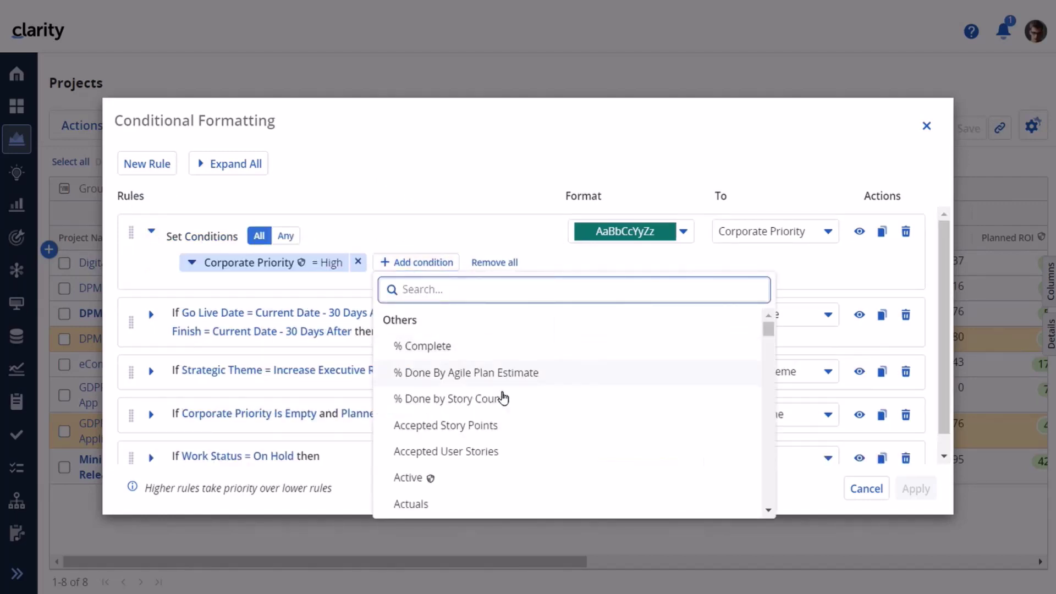
pyautogui.click(404, 478)
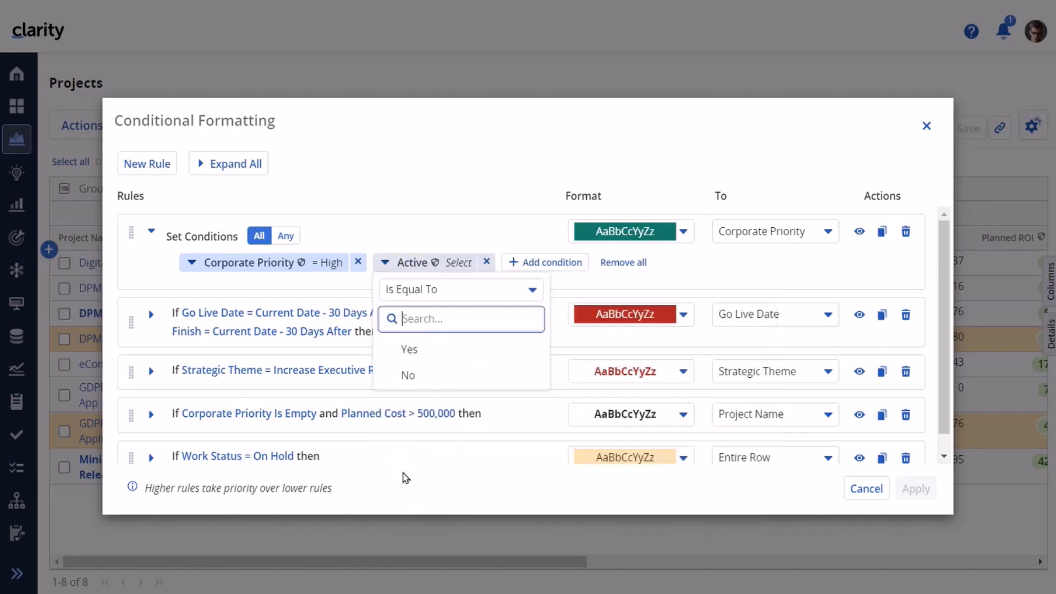
pyautogui.click(449, 186)
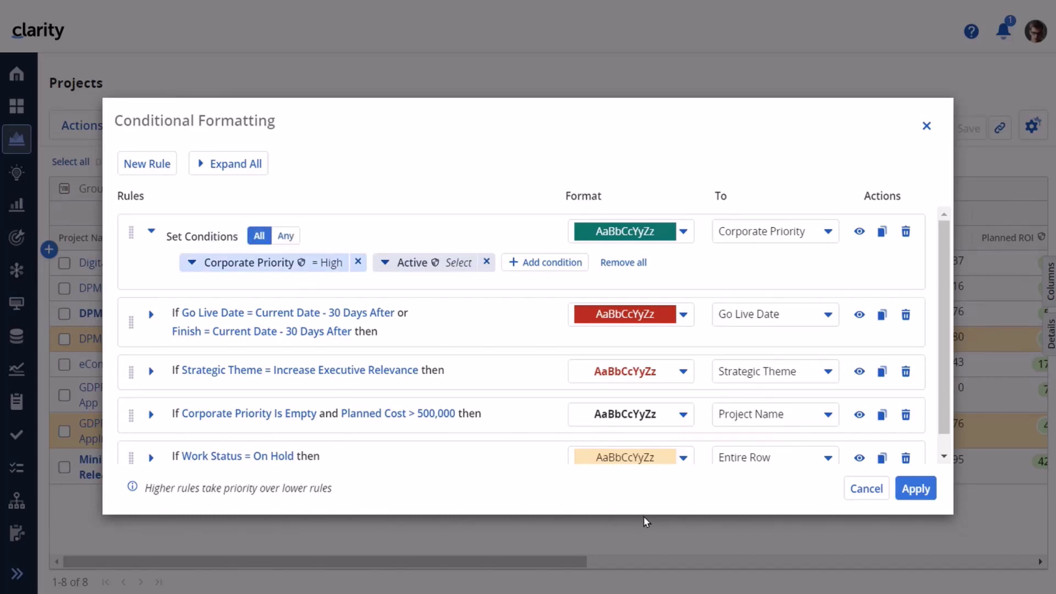
pyautogui.click(867, 490)
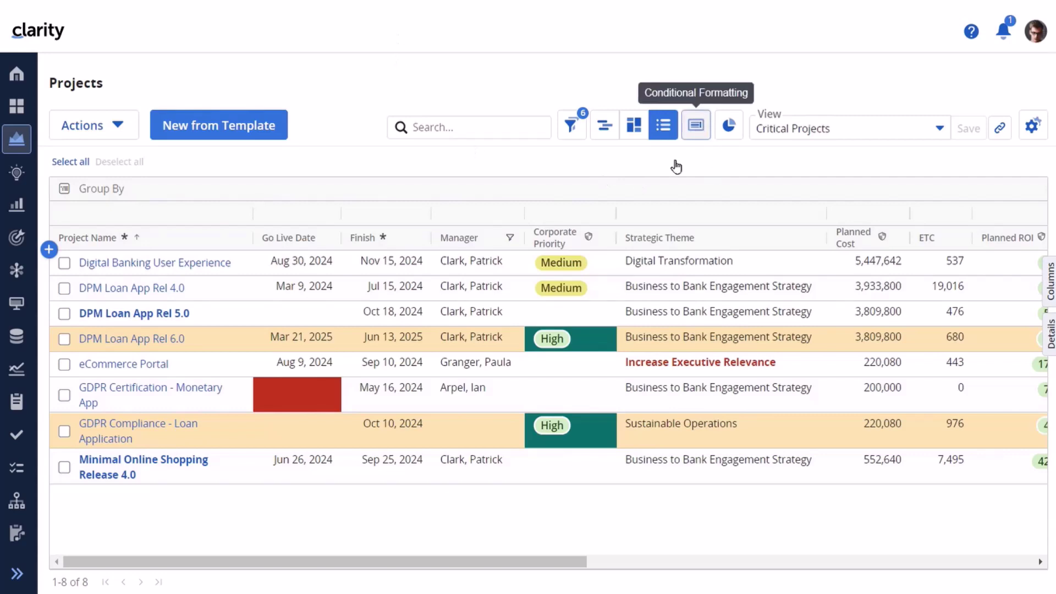
# Deactivate the Corporate Priority = High rule, delete the Go Live Date or Finish rule, and apply the changes to the Critical Projects view
pyautogui.click(697, 127)
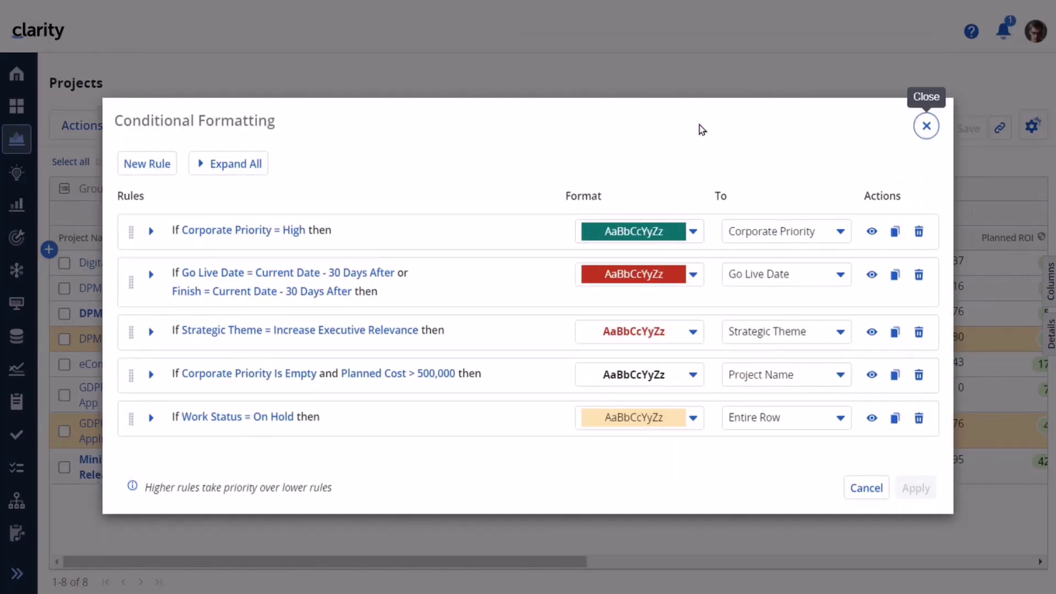
pyautogui.click(872, 232)
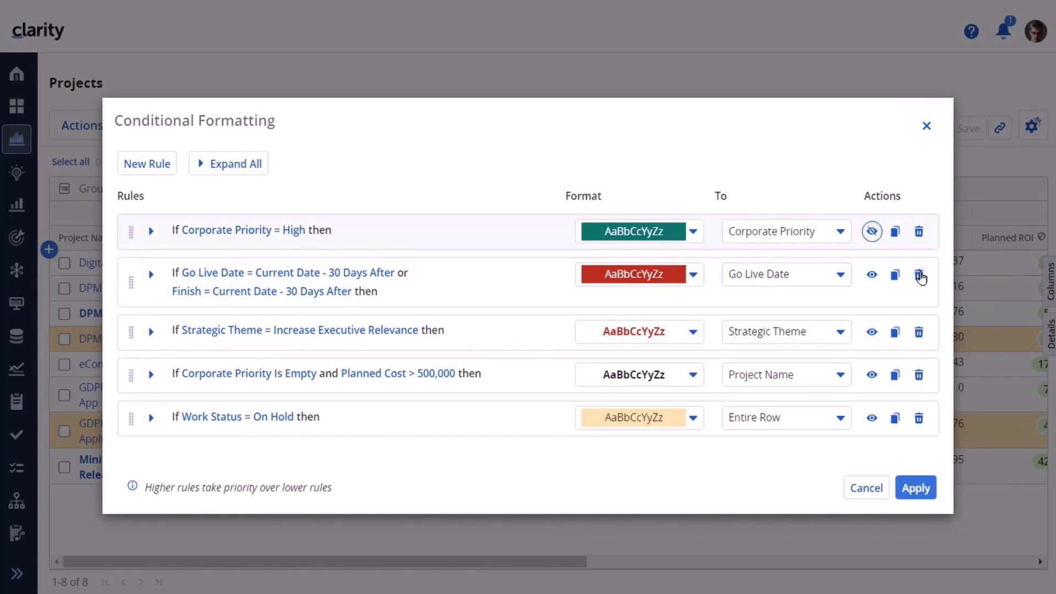
pyautogui.click(919, 275)
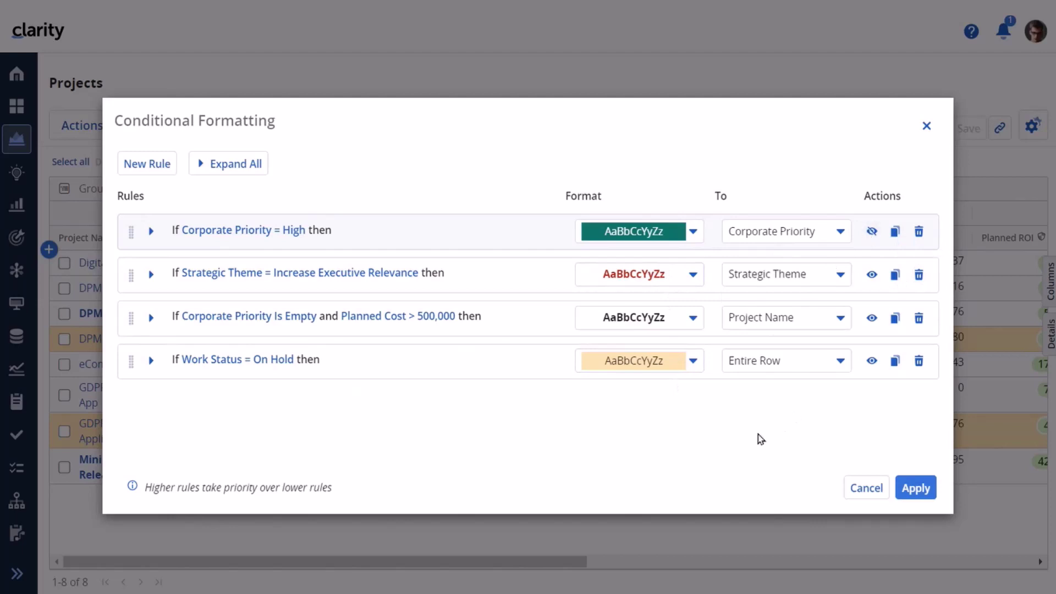
pyautogui.click(917, 489)
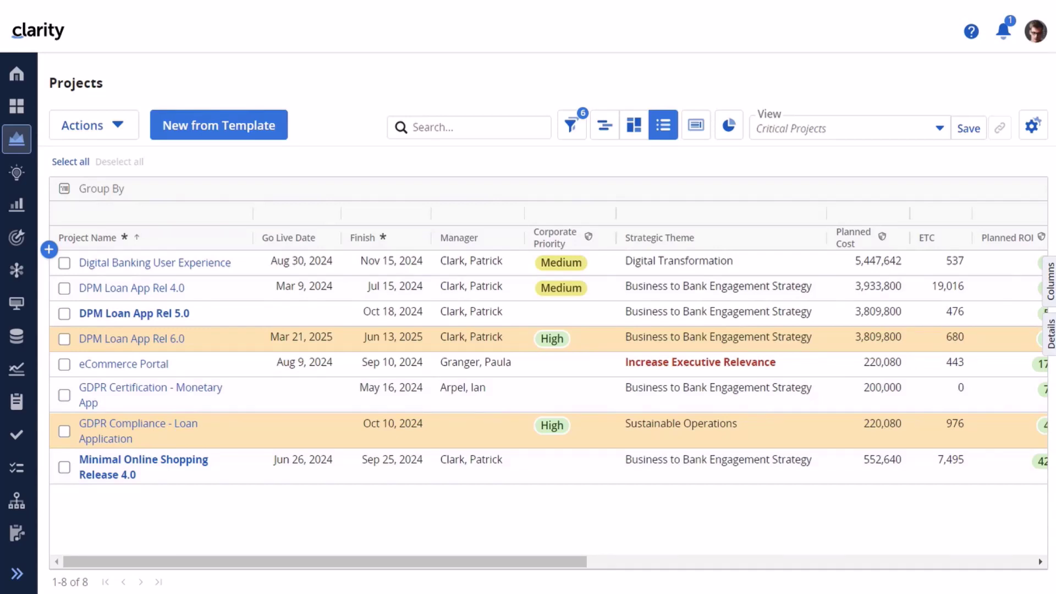
# Duplicate the deactivated Corporate Priority = High rule and activate the copy
pyautogui.click(696, 126)
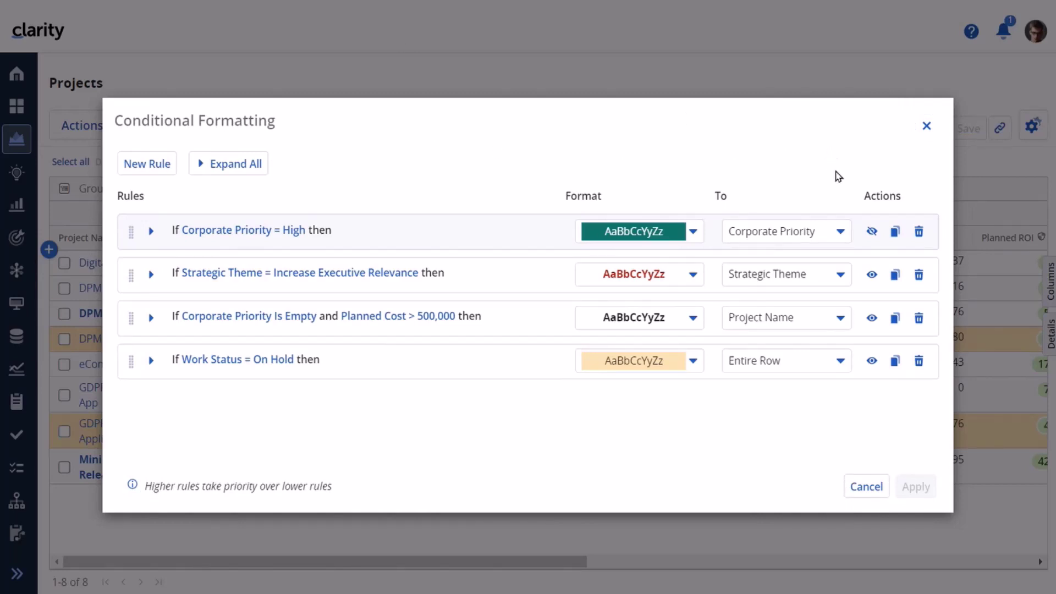
pyautogui.click(896, 232)
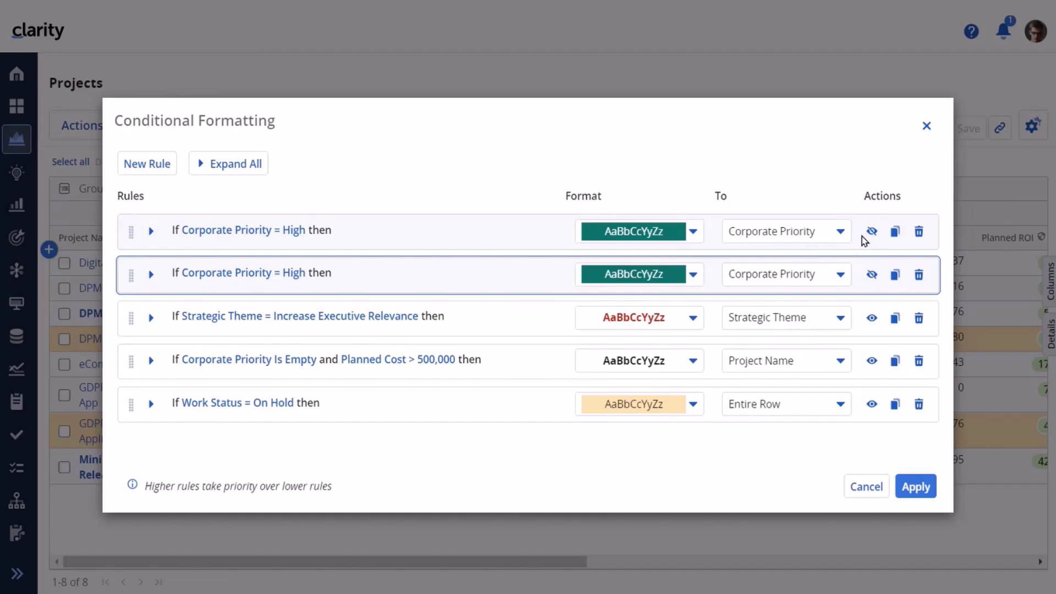
pyautogui.click(871, 275)
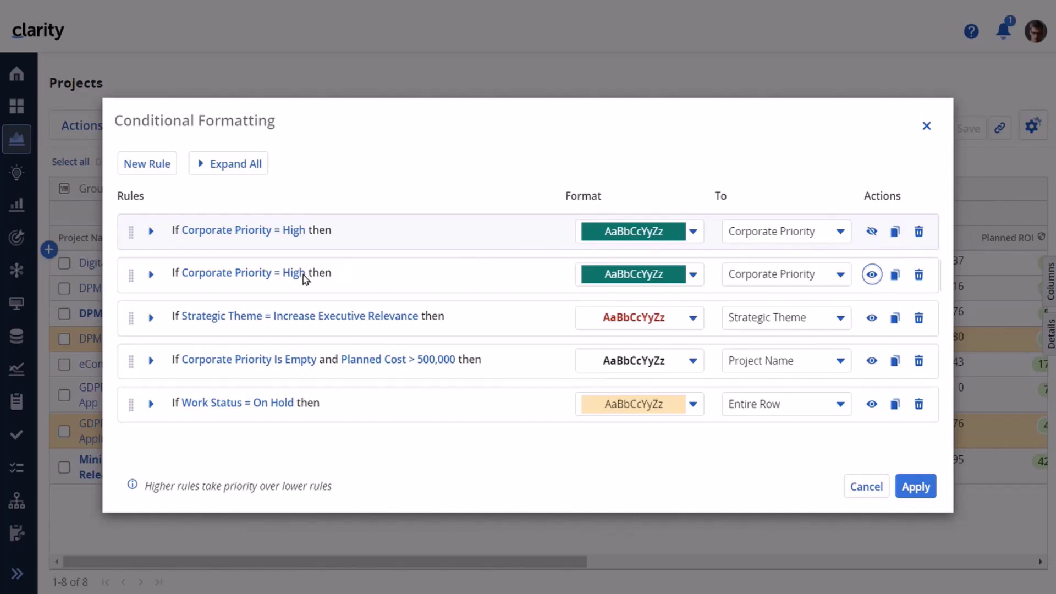
# Replace the copied rule's Corporate Priority condition with Go Live Date Is Empty
pyautogui.click(153, 277)
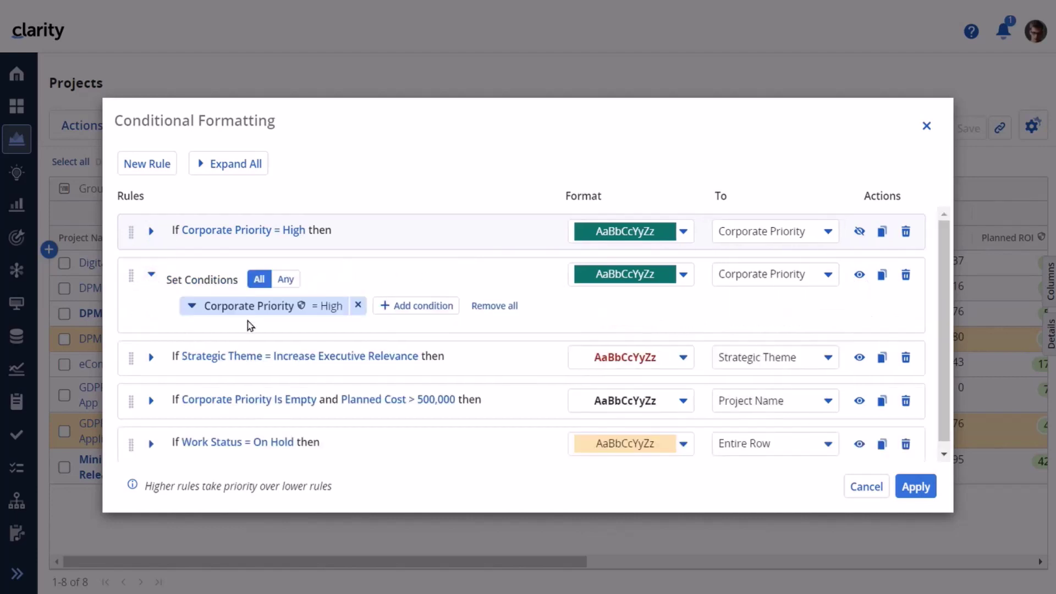
pyautogui.click(358, 310)
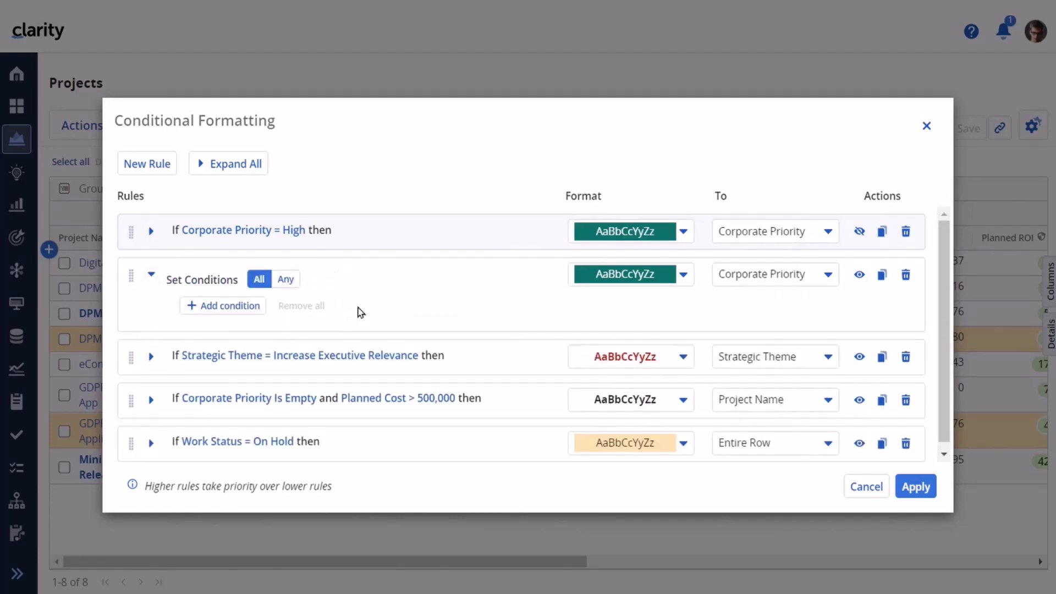
pyautogui.click(227, 309)
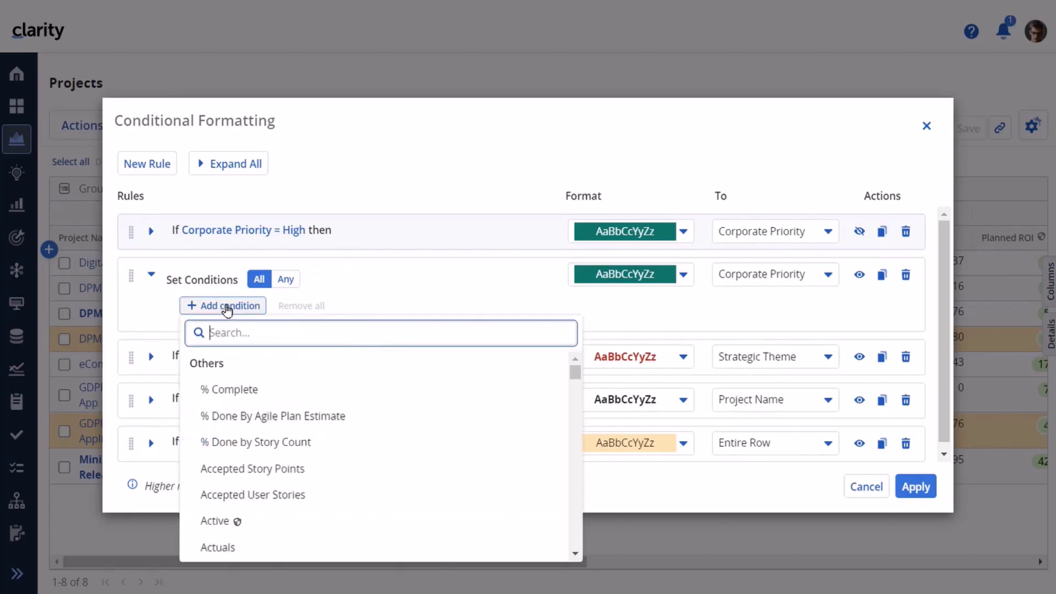
pyautogui.write('go')
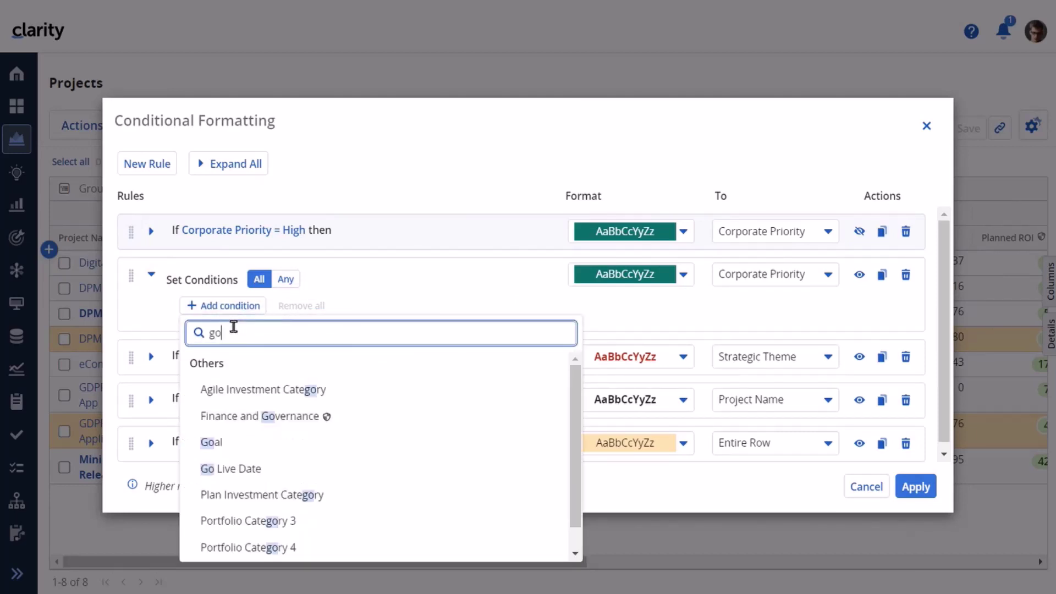
pyautogui.click(245, 470)
pyautogui.click(468, 338)
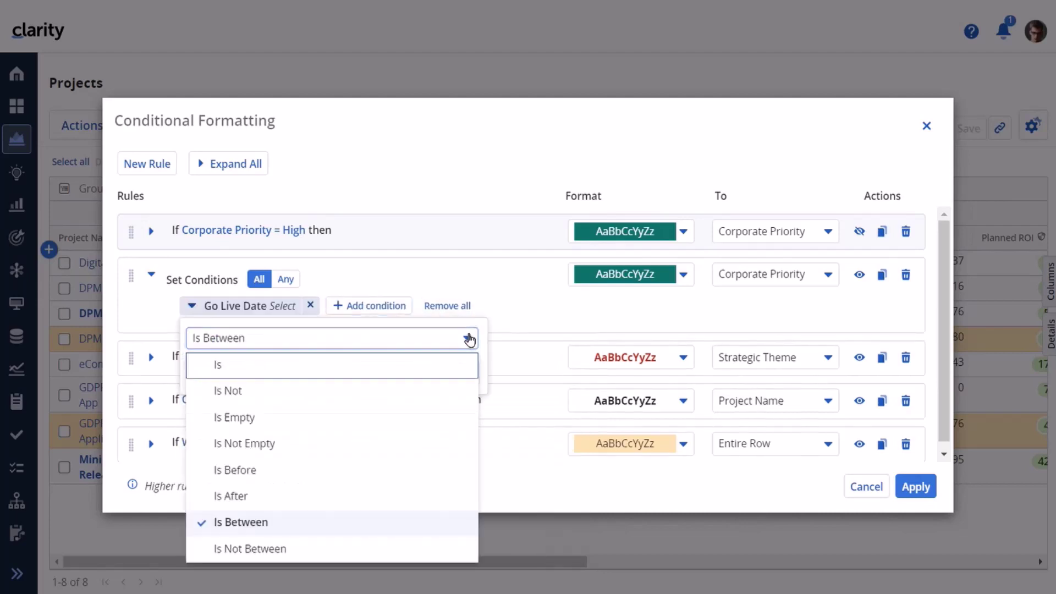
pyautogui.click(306, 417)
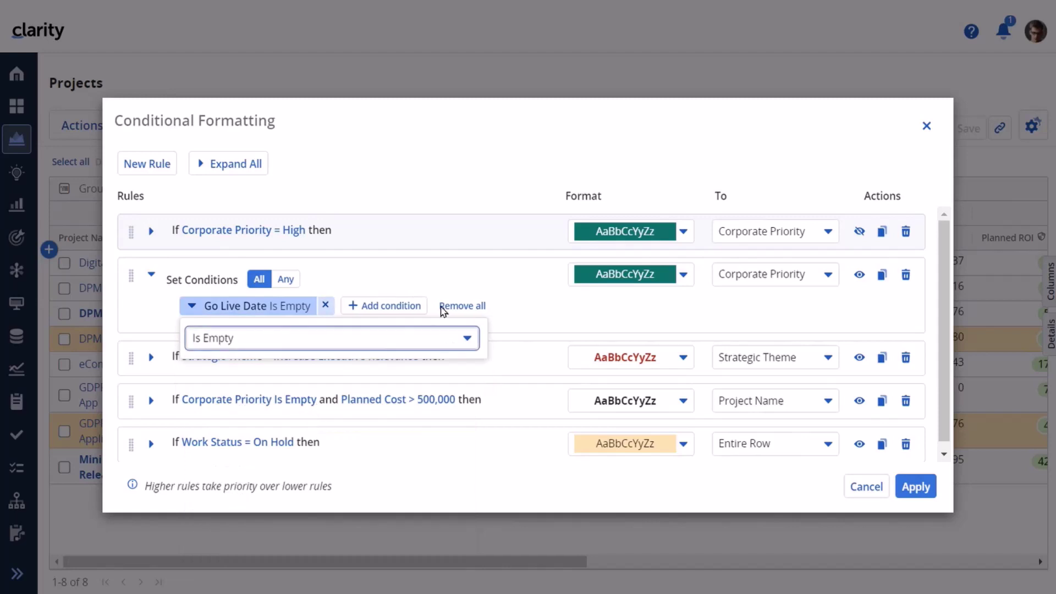
pyautogui.click(480, 192)
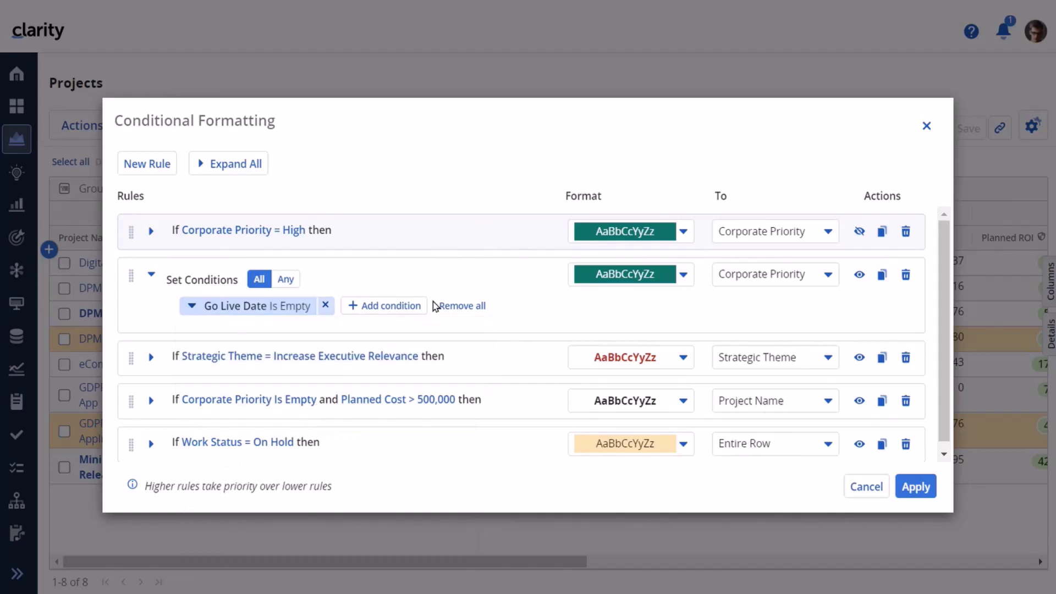
# Set the background of the Go Live Date Is Empty rule's format to dark purple and apply the rules
pyautogui.click(684, 275)
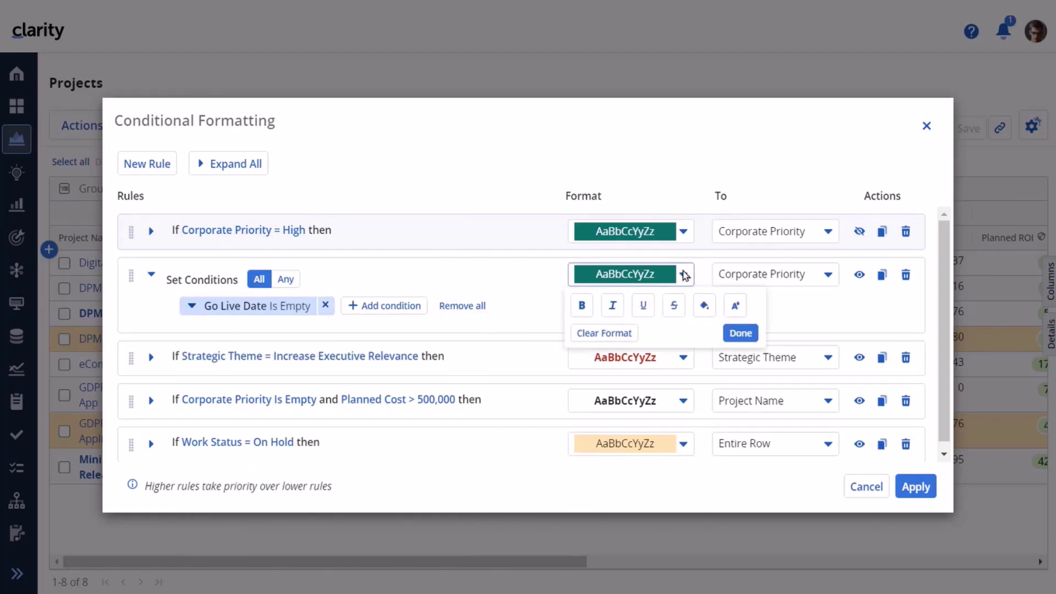
pyautogui.click(704, 306)
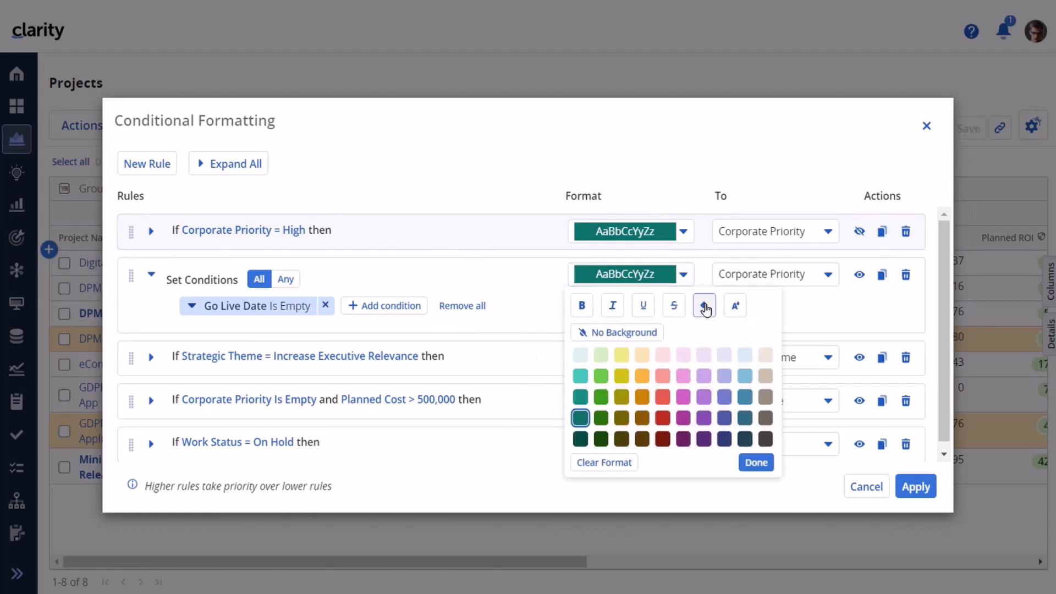
pyautogui.click(704, 438)
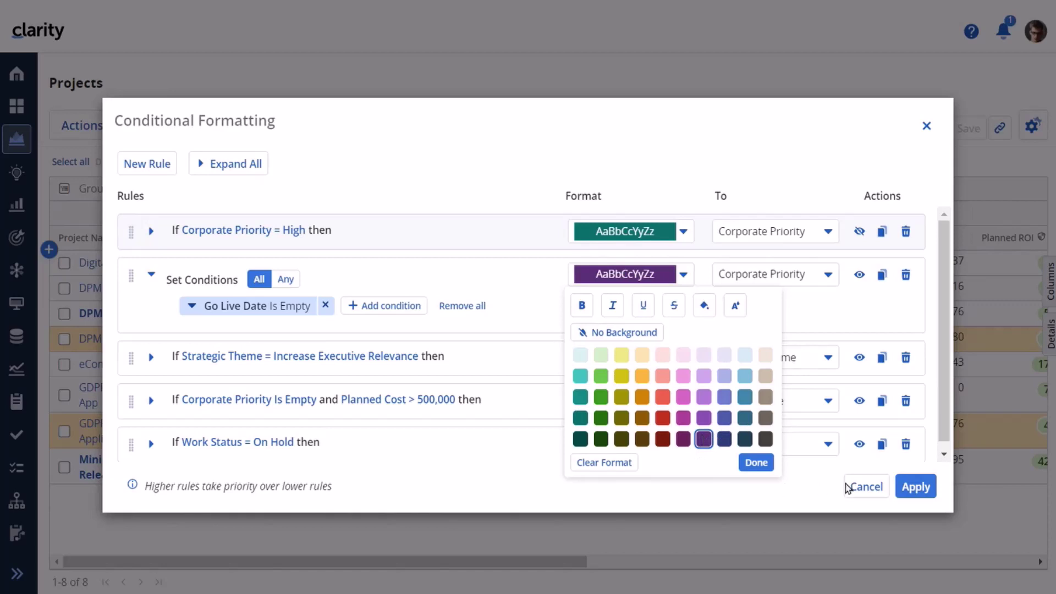
pyautogui.click(762, 465)
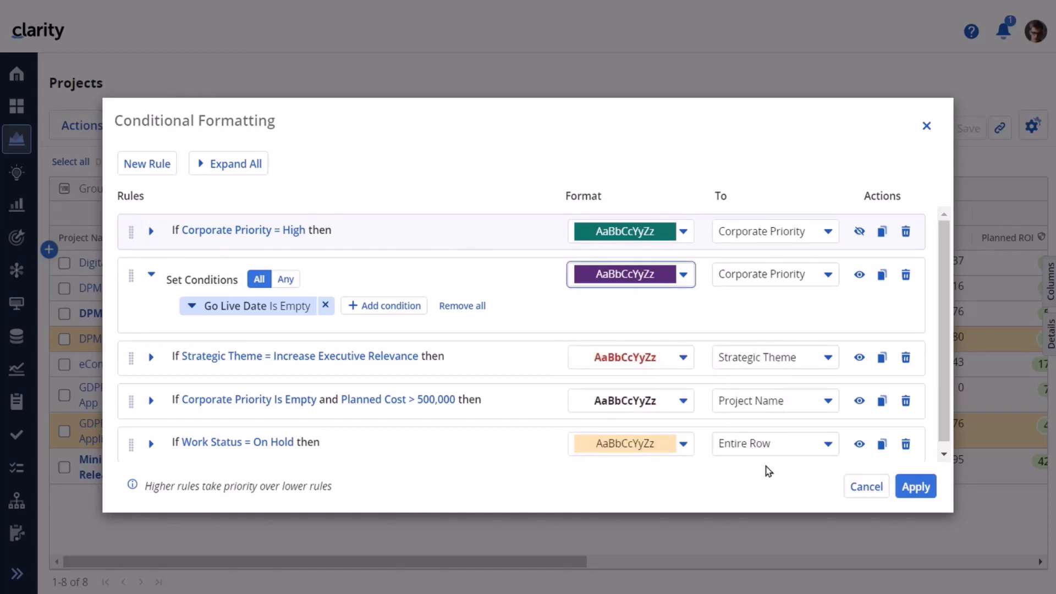
pyautogui.click(917, 487)
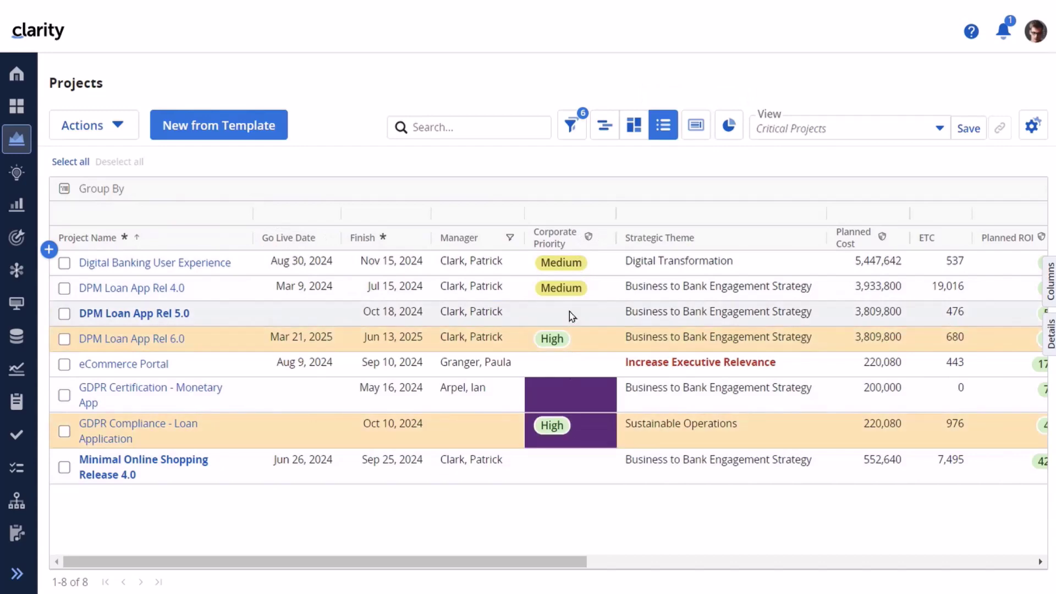
# Change the Go Live Date Is Empty rule's target to Go Live Date, apply it, and save the Critical Projects view
pyautogui.click(696, 126)
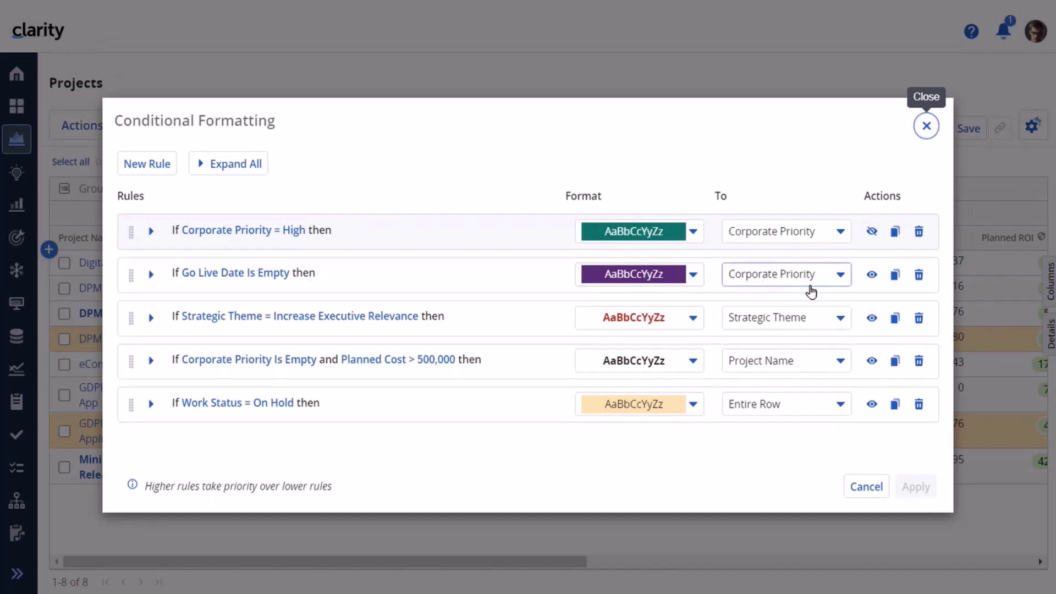
pyautogui.click(840, 275)
pyautogui.click(586, 304)
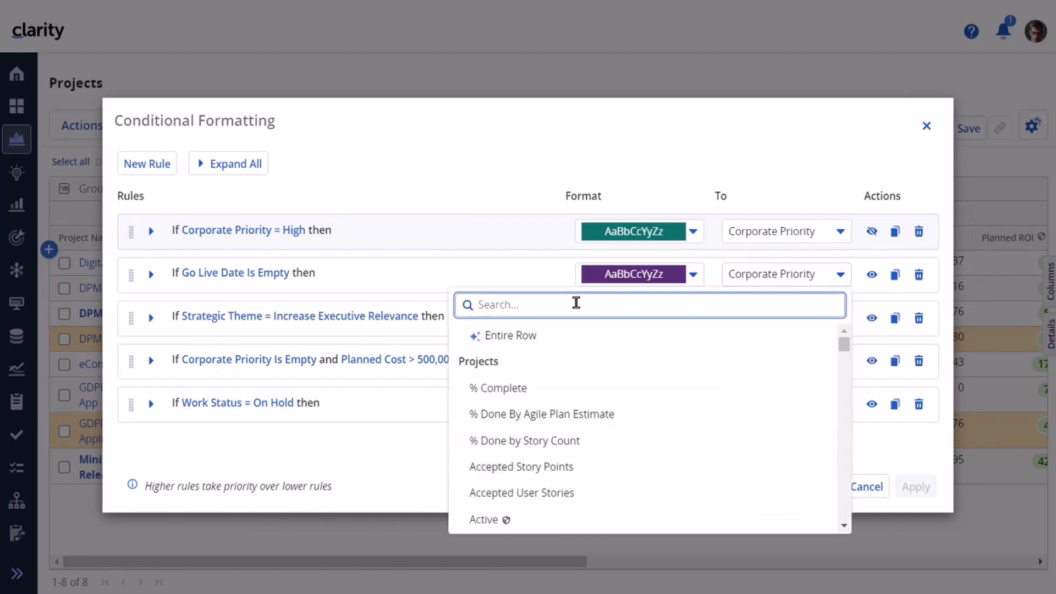
pyautogui.write('go')
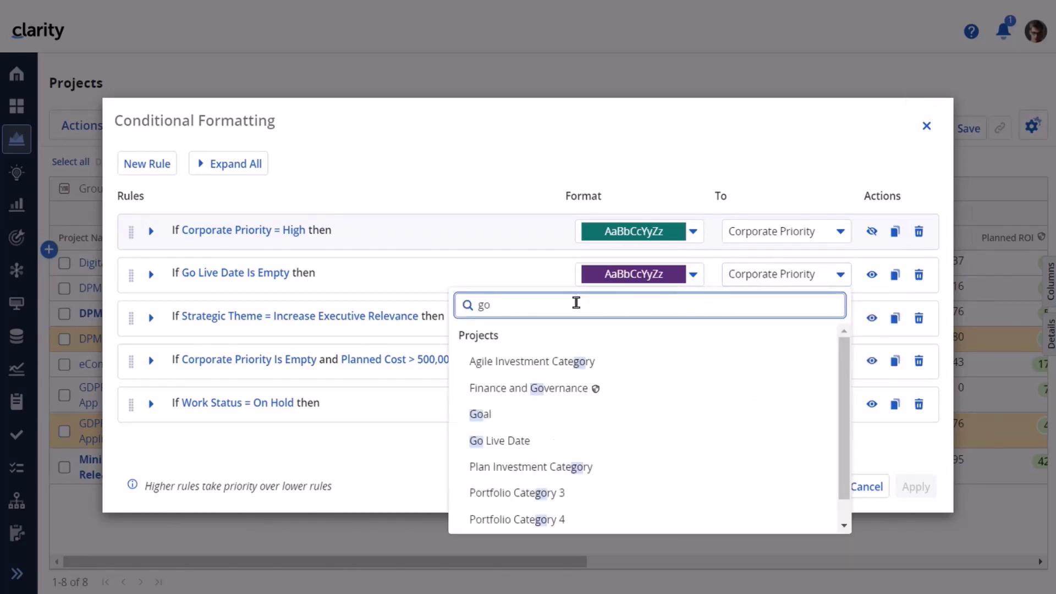
pyautogui.click(504, 441)
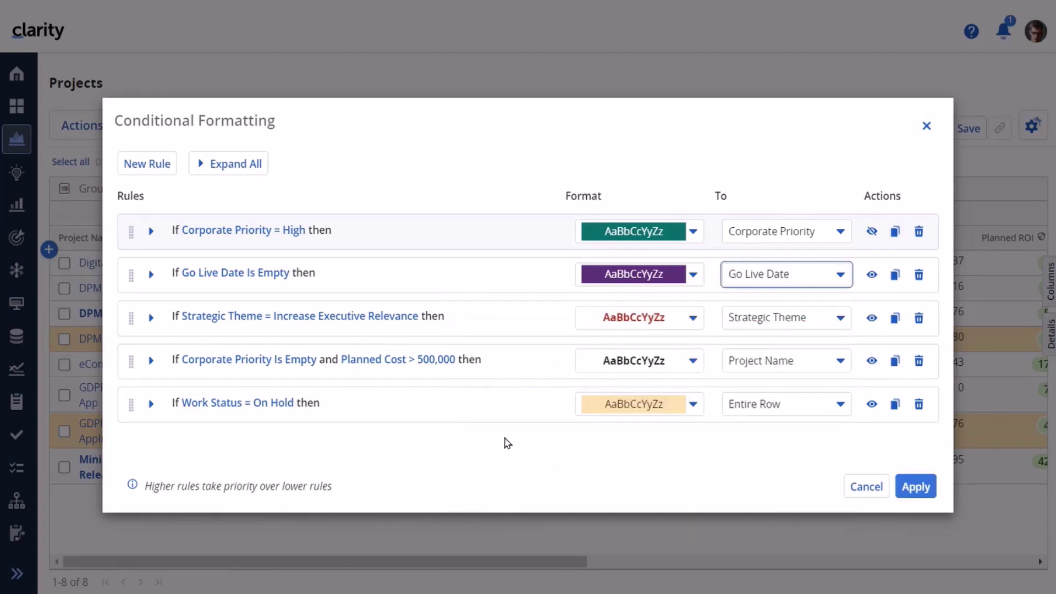
pyautogui.click(914, 485)
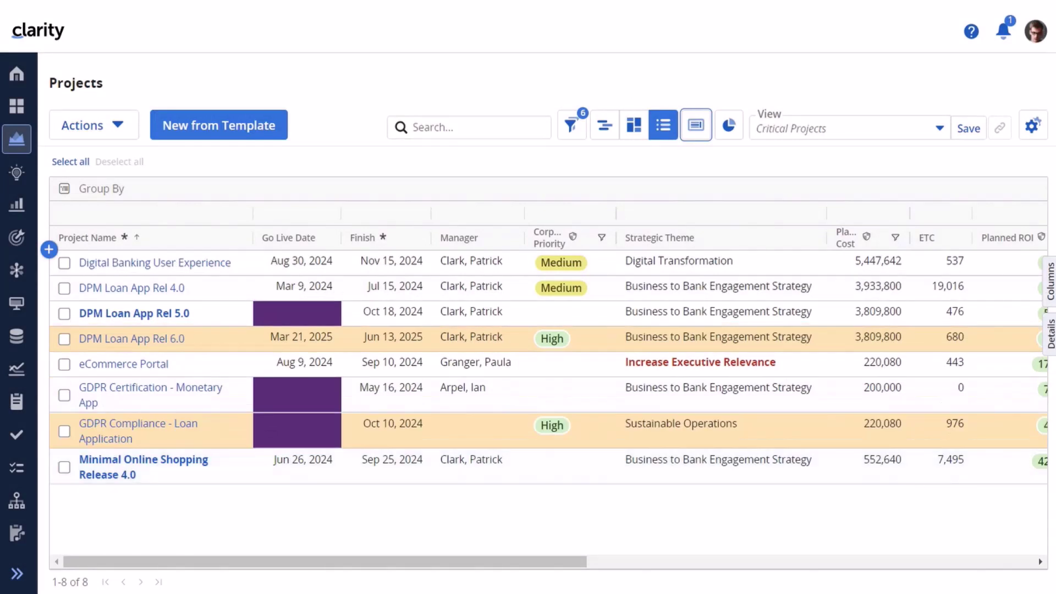
pyautogui.click(969, 128)
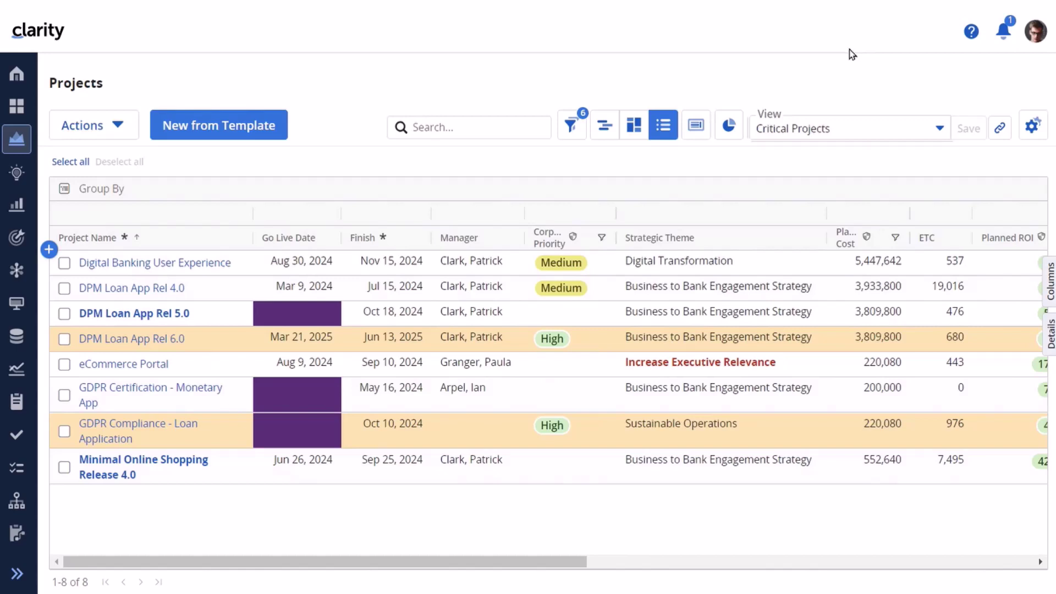
# Save the Critical Projects view under the name New Critical Projects and check the new view's conditional formatting rules
pyautogui.click(696, 127)
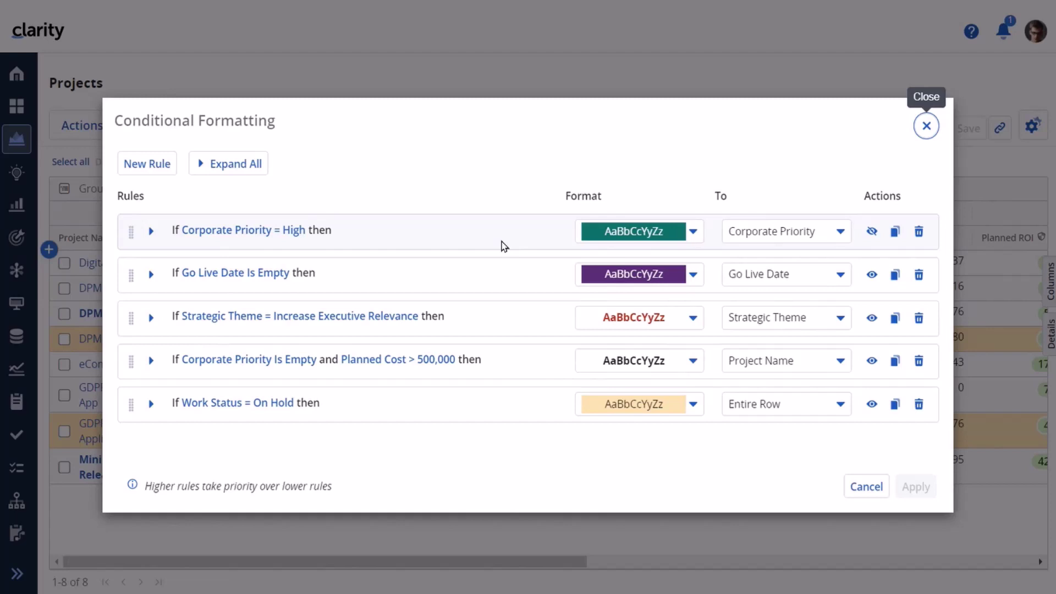
pyautogui.click(927, 126)
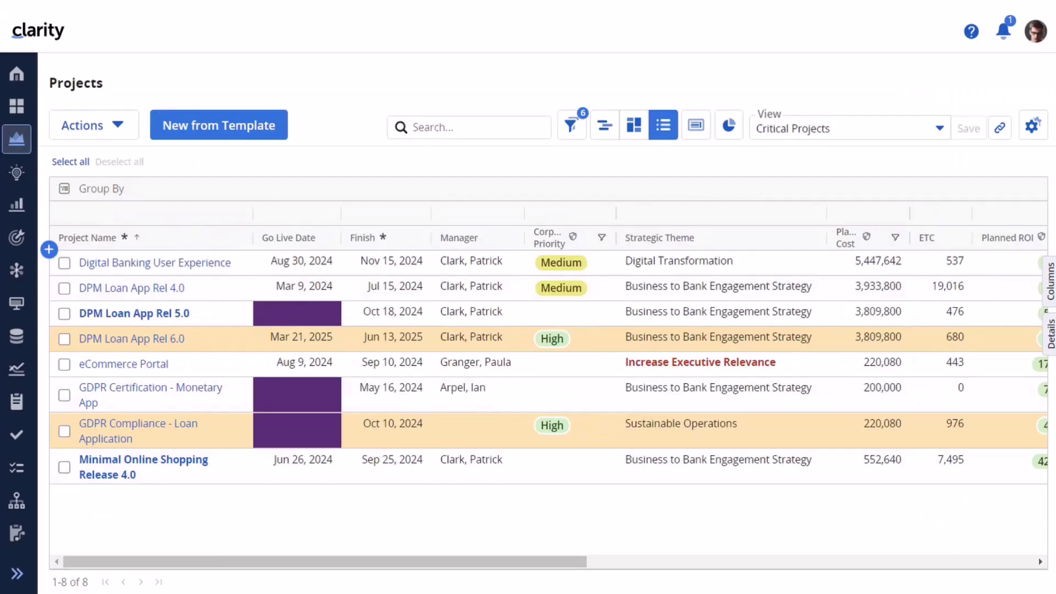
pyautogui.click(942, 128)
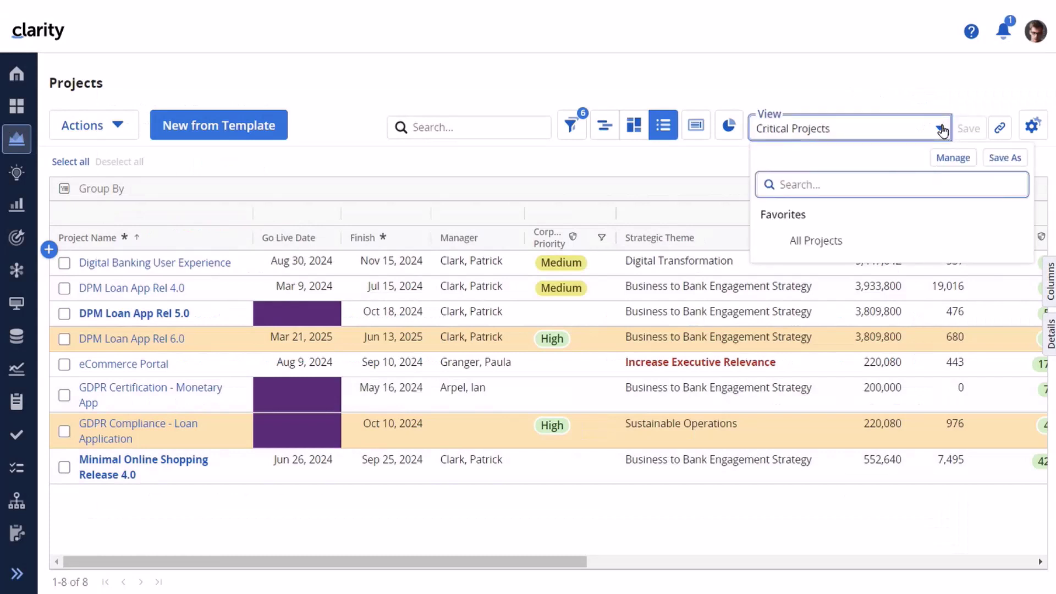
pyautogui.click(1005, 157)
pyautogui.click(575, 235)
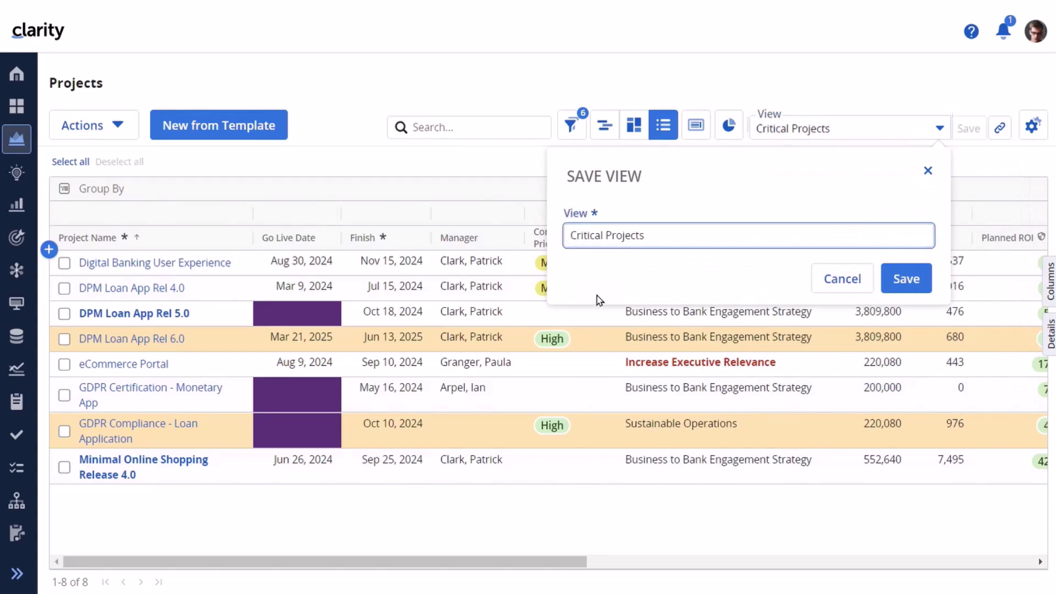
pyautogui.write('New')
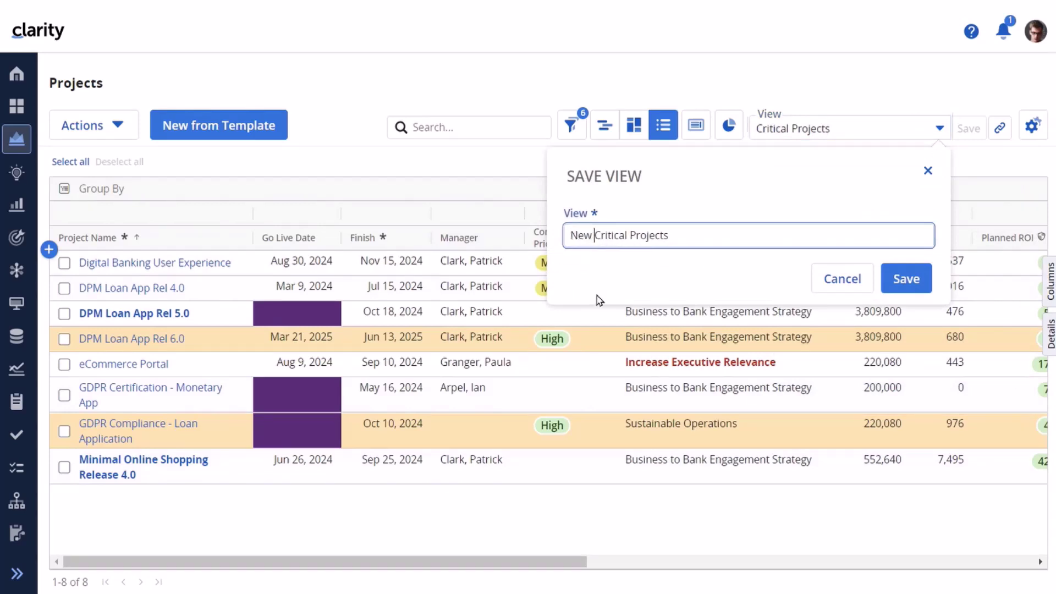
pyautogui.click(905, 280)
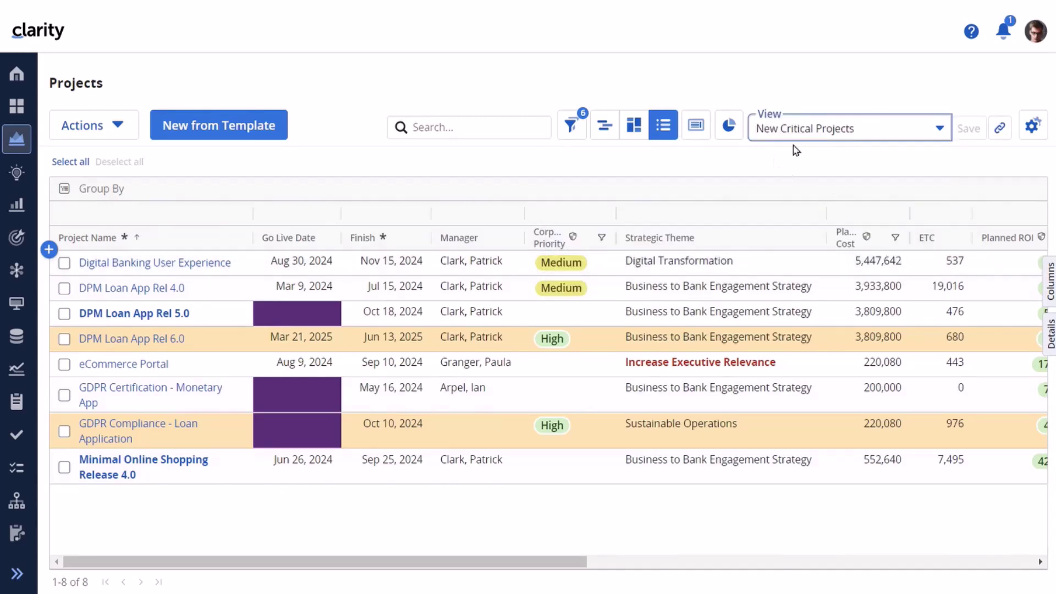
pyautogui.click(695, 125)
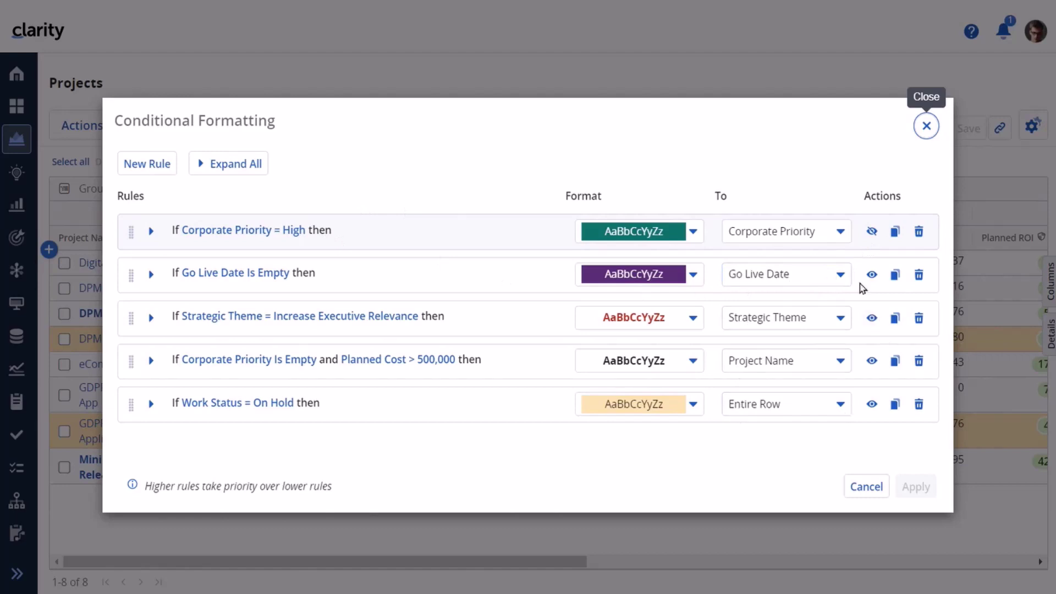
pyautogui.click(927, 126)
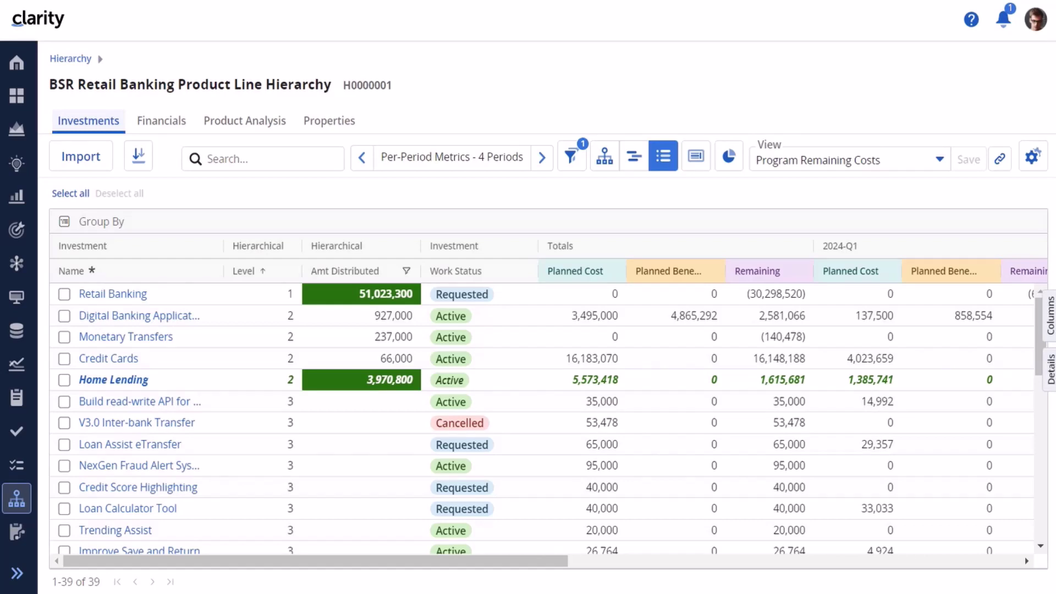
# Review the aggregation metrics and the conditional formatting rules of the hierarchy's Program Remaining Costs view
pyautogui.click(1034, 159)
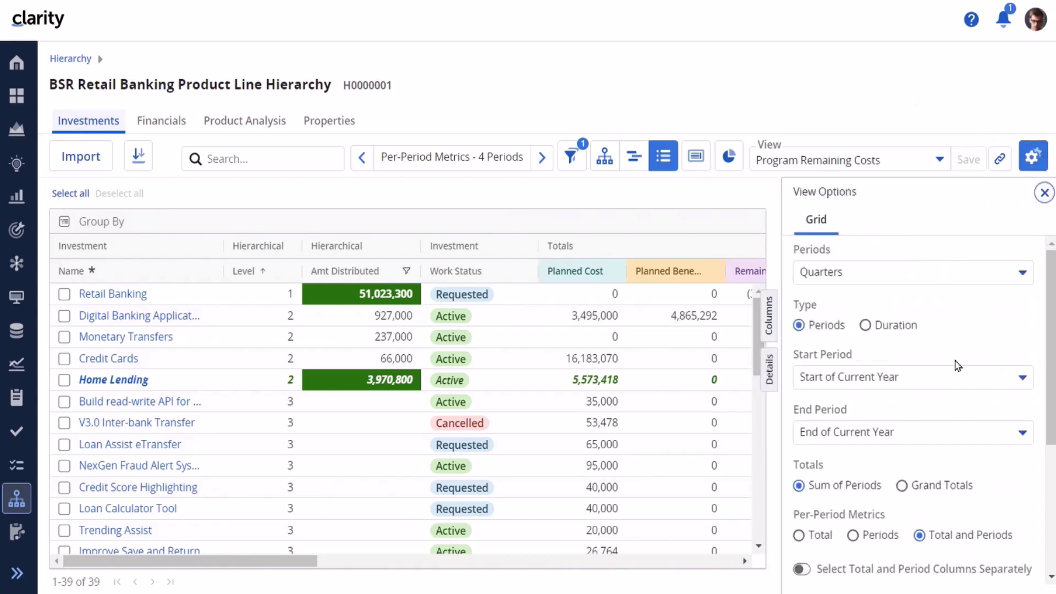
pyautogui.scroll(-3, 957, 366)
pyautogui.click(841, 423)
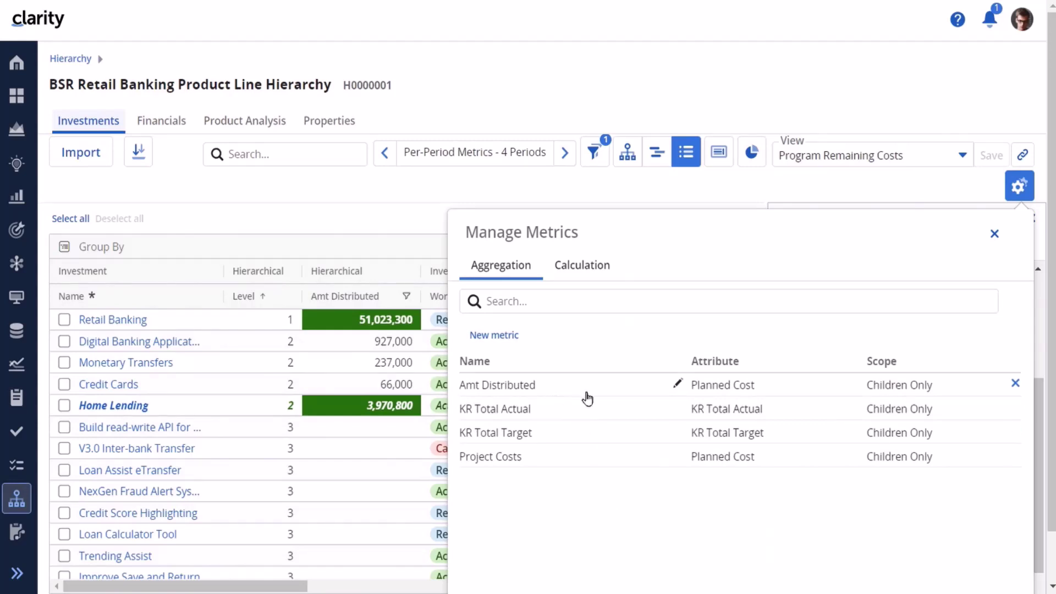
pyautogui.click(998, 235)
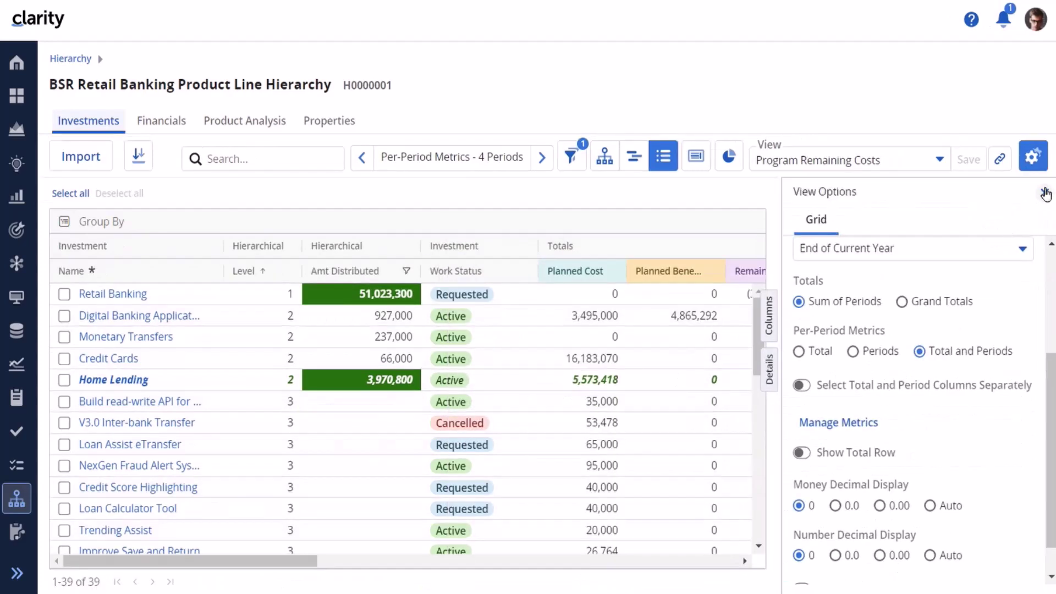
pyautogui.click(1044, 193)
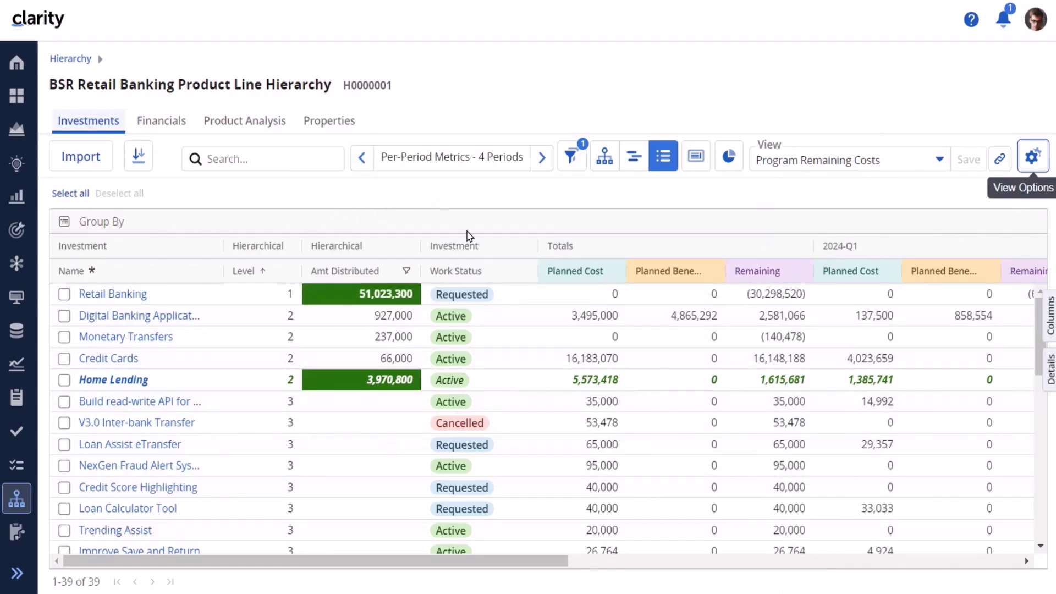
pyautogui.click(696, 159)
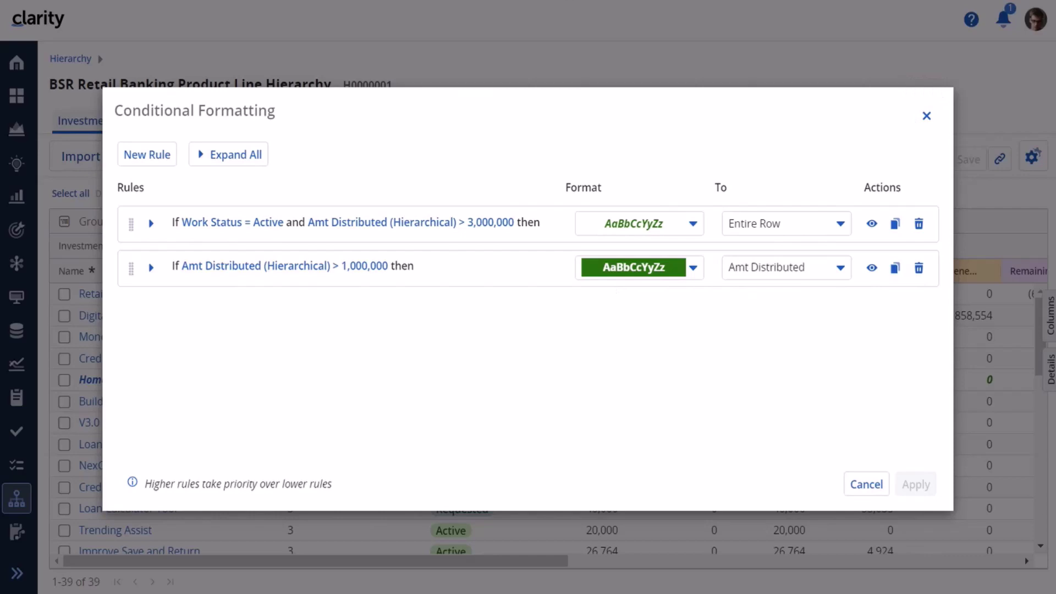
pyautogui.click(927, 116)
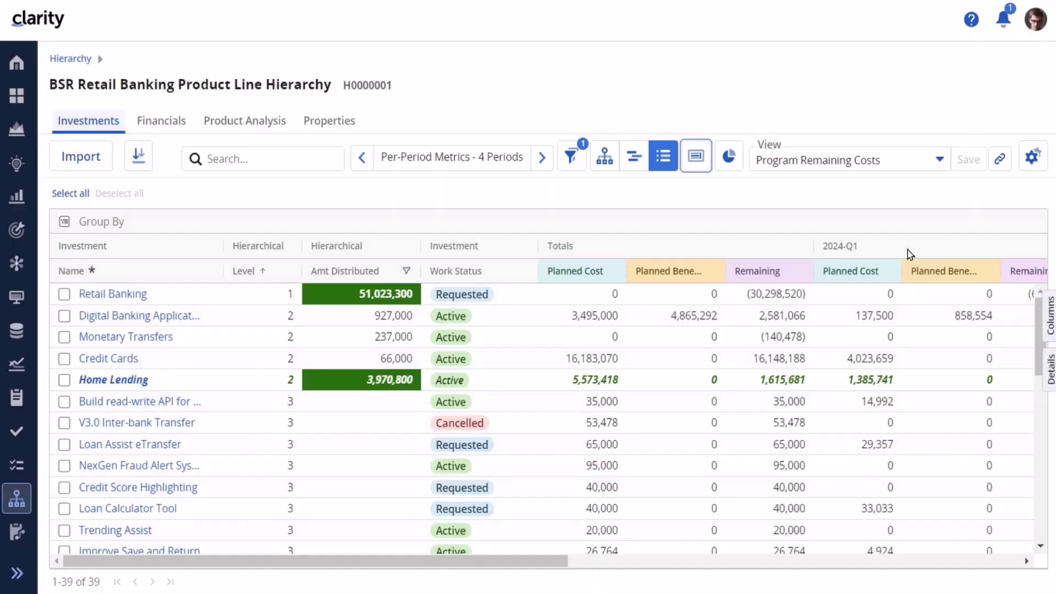
# Delete the Amt Distributed aggregation metric from the hierarchy's metrics
pyautogui.click(1031, 153)
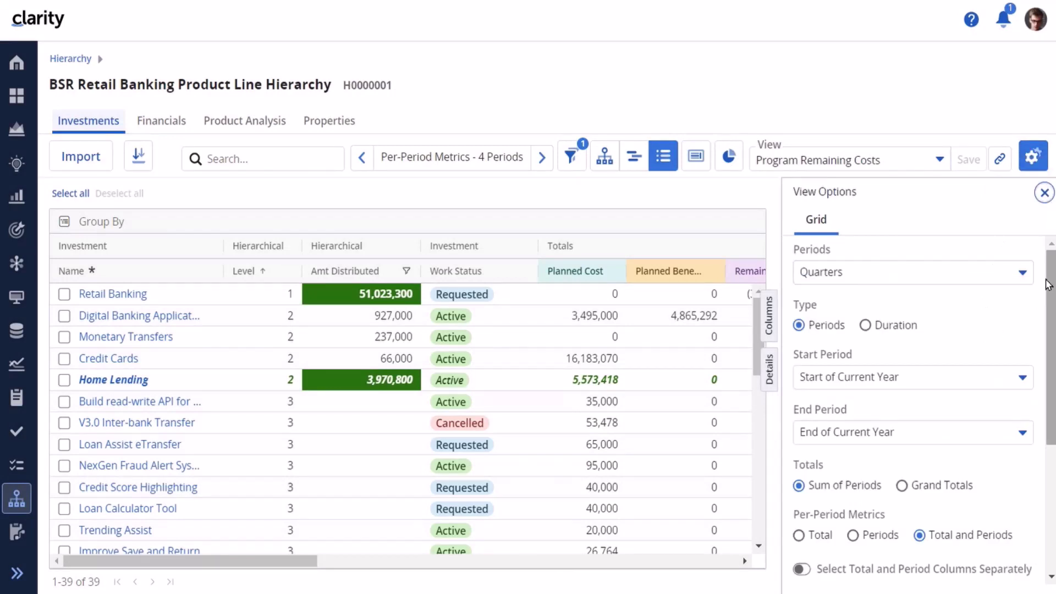
pyautogui.moveTo(1048, 284); pyautogui.dragTo(1046, 407)
pyautogui.click(838, 385)
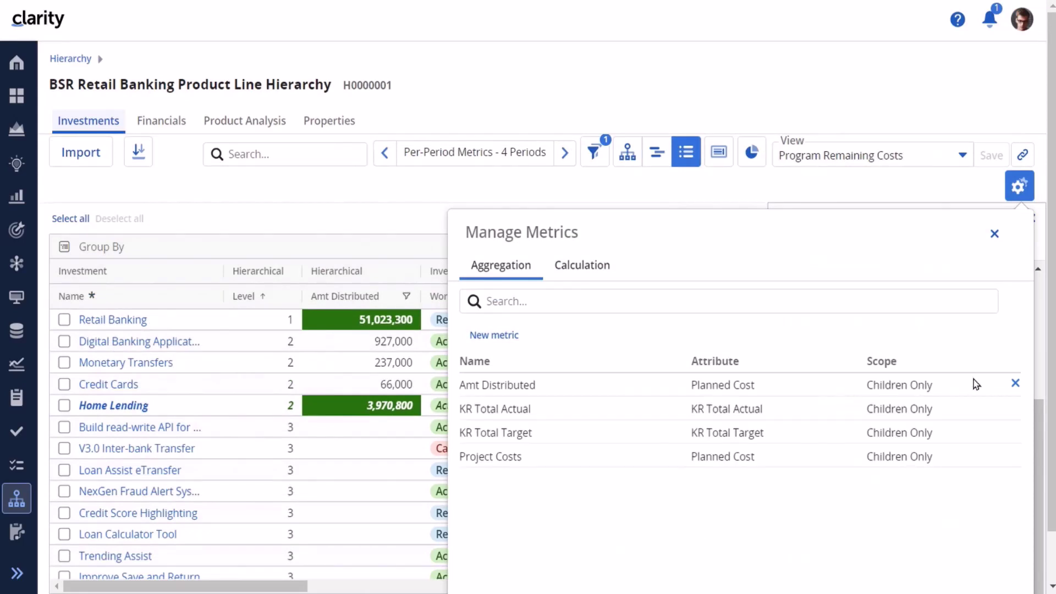
pyautogui.click(1016, 383)
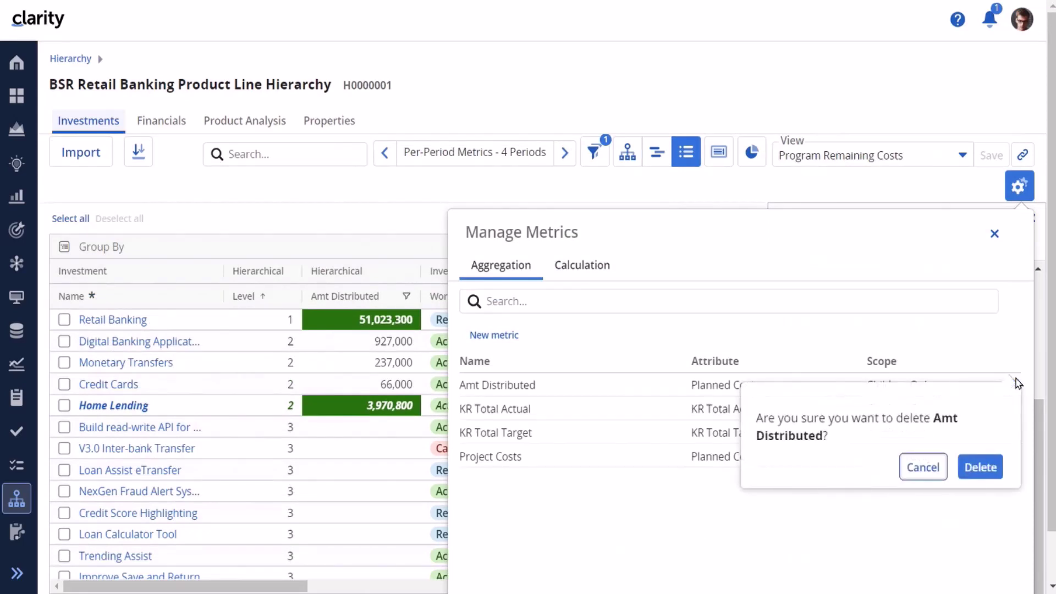
pyautogui.click(983, 465)
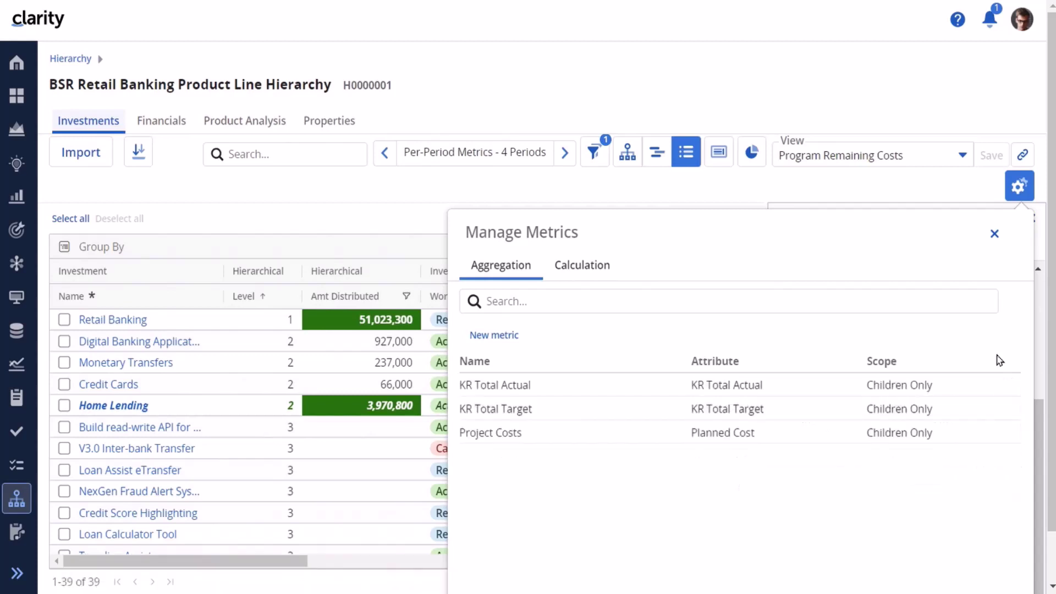
pyautogui.click(995, 233)
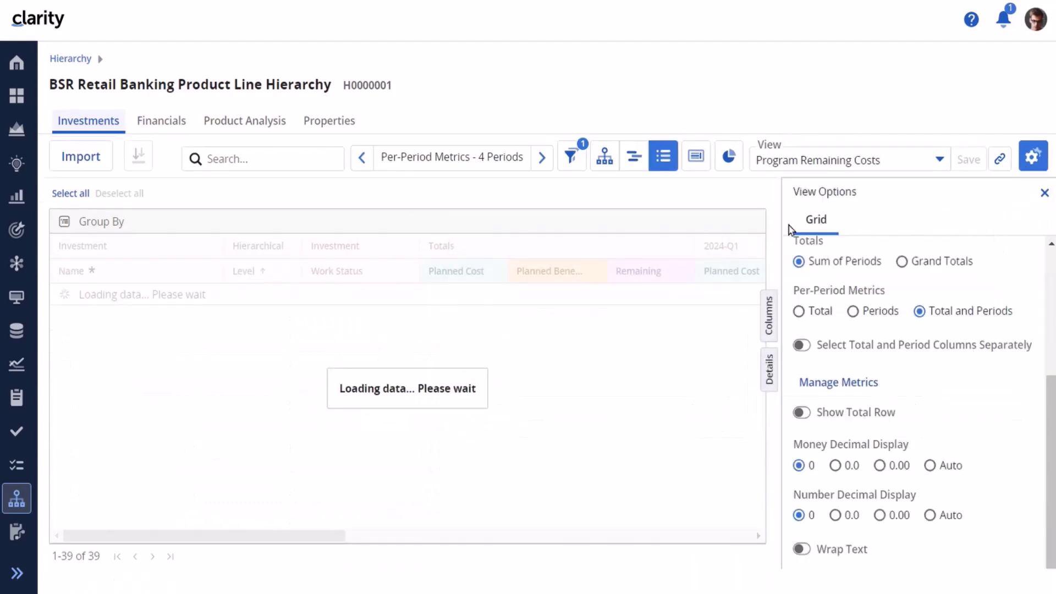
# Enable the Work Status = Active rule and the rule without conditions, apply both, and close the view options
pyautogui.click(698, 159)
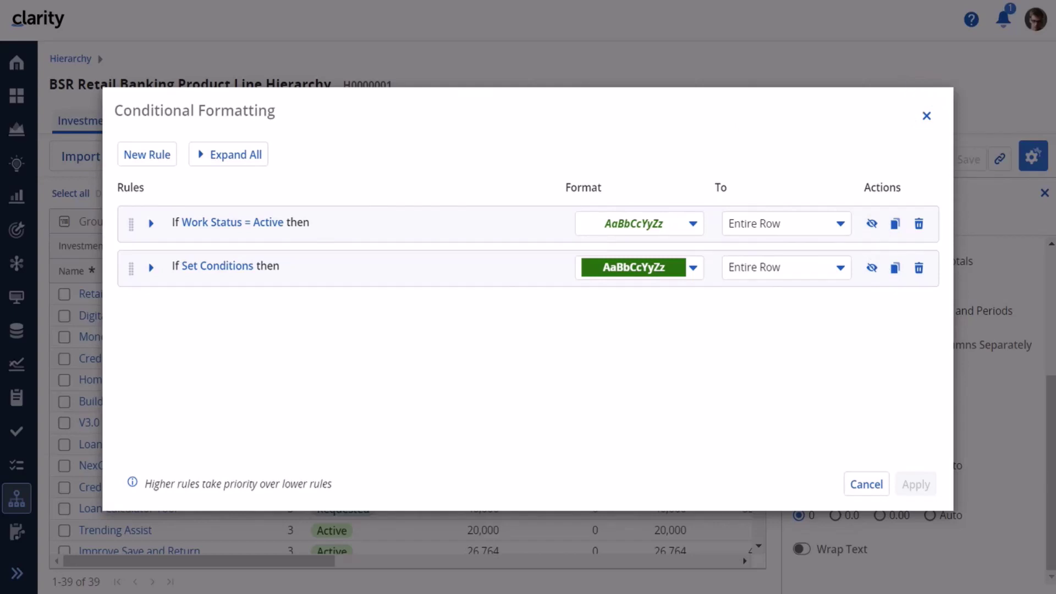
pyautogui.click(872, 225)
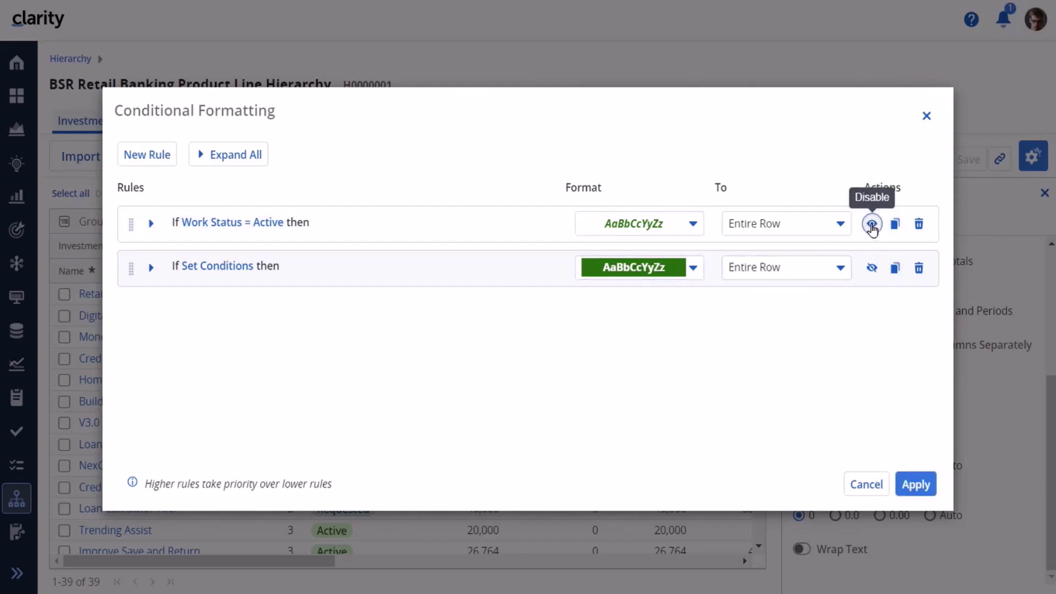
pyautogui.click(871, 268)
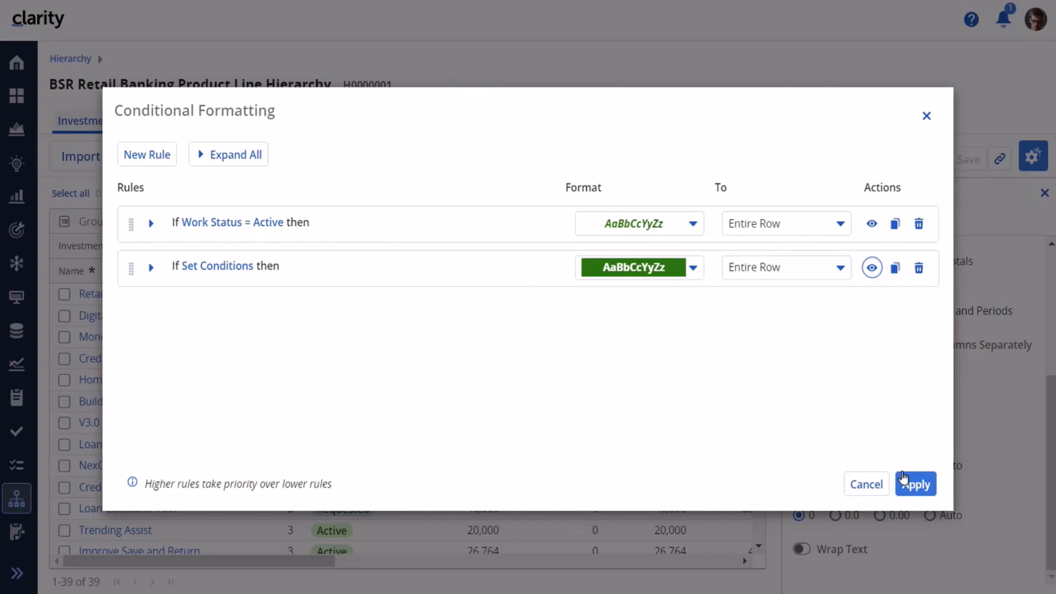
pyautogui.click(914, 484)
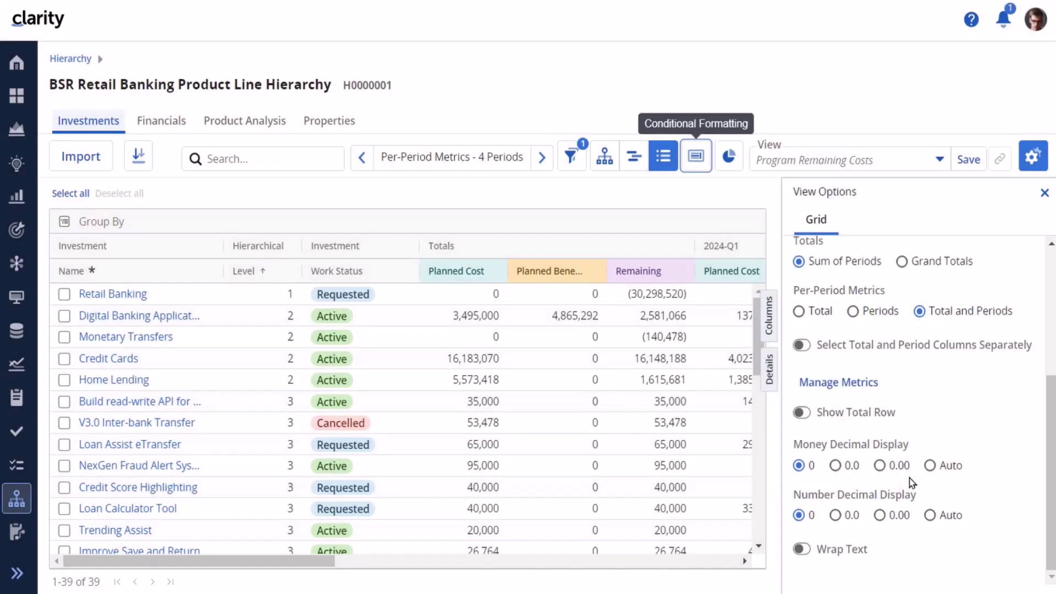
pyautogui.click(1044, 193)
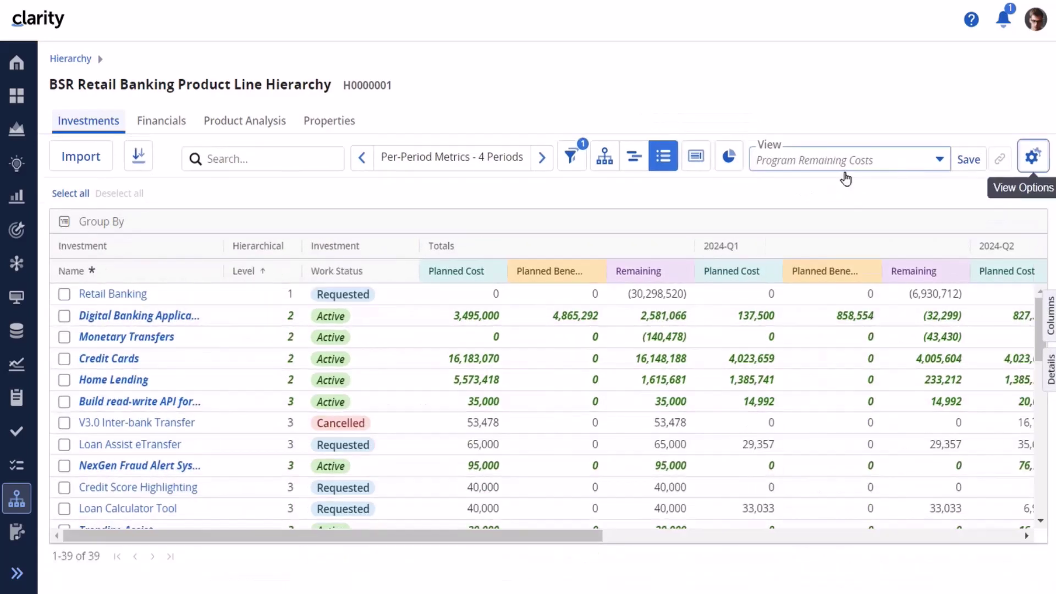
# Review the conditional formatting rules of the hierarchy's Program Remaining Costs view and of the projects grid
pyautogui.click(696, 155)
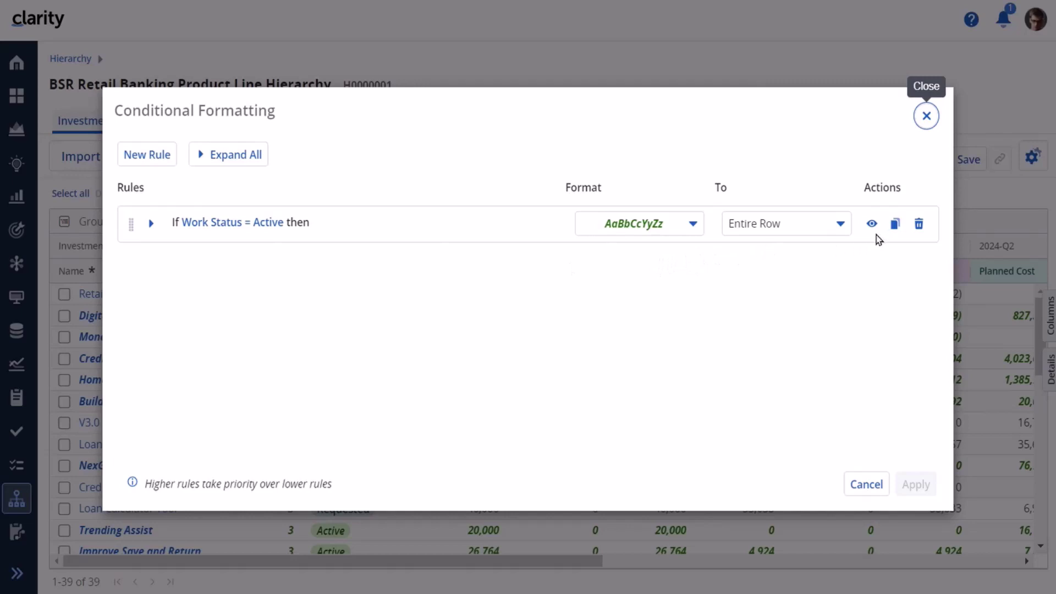
pyautogui.click(928, 116)
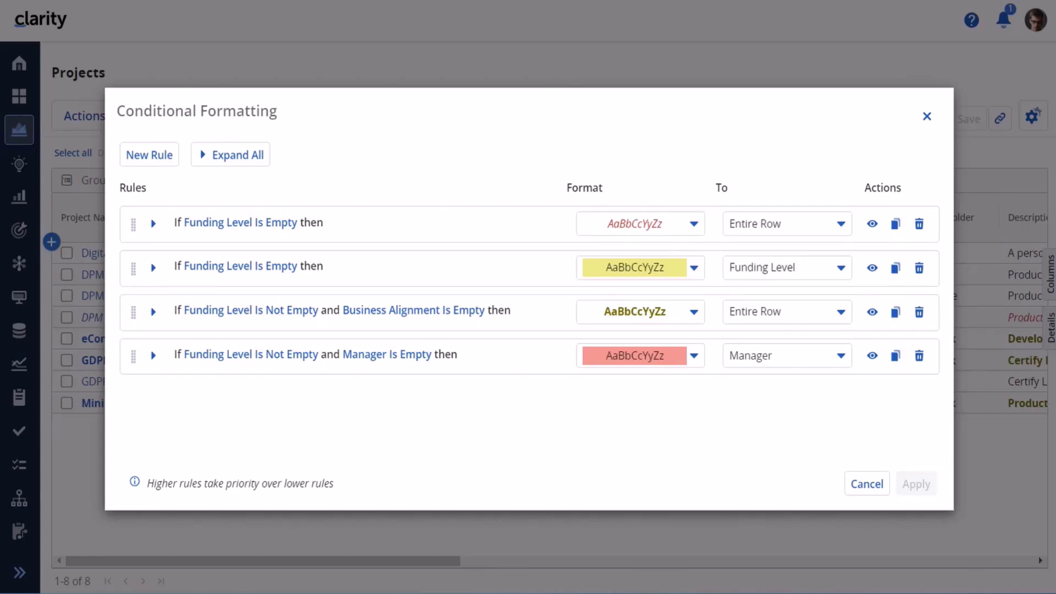
pyautogui.press('Escape')
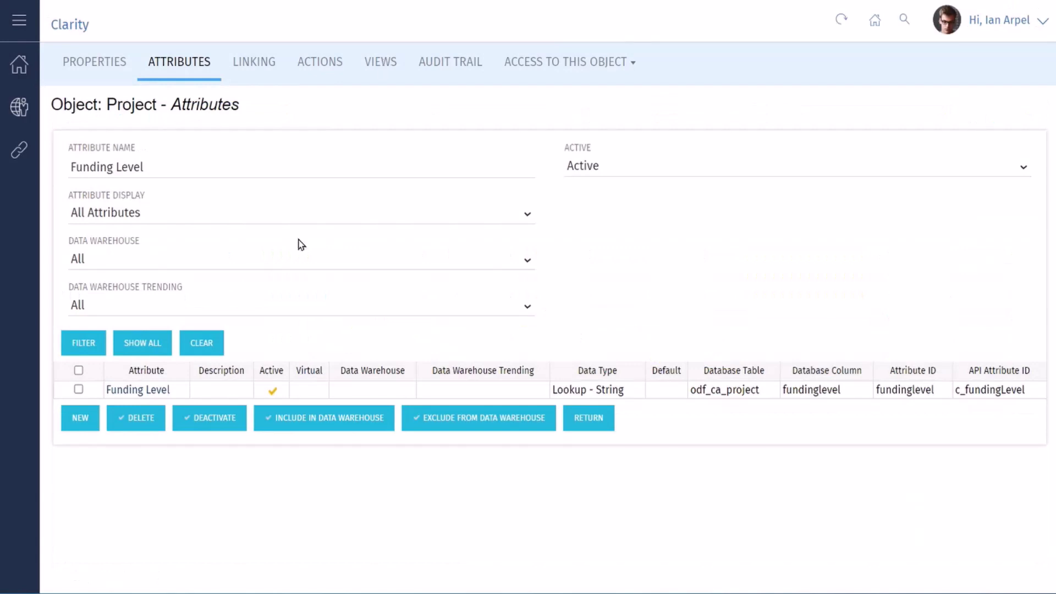
# Deactivate the Funding Level attribute of the Project object and check the project grid's conditional formatting rules
pyautogui.click(78, 389)
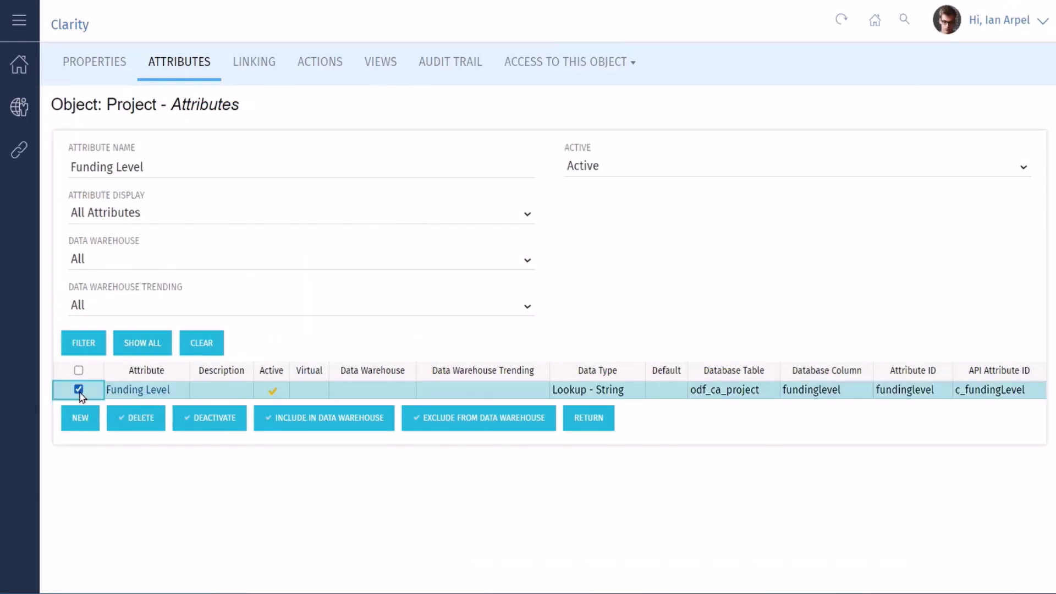
pyautogui.click(216, 420)
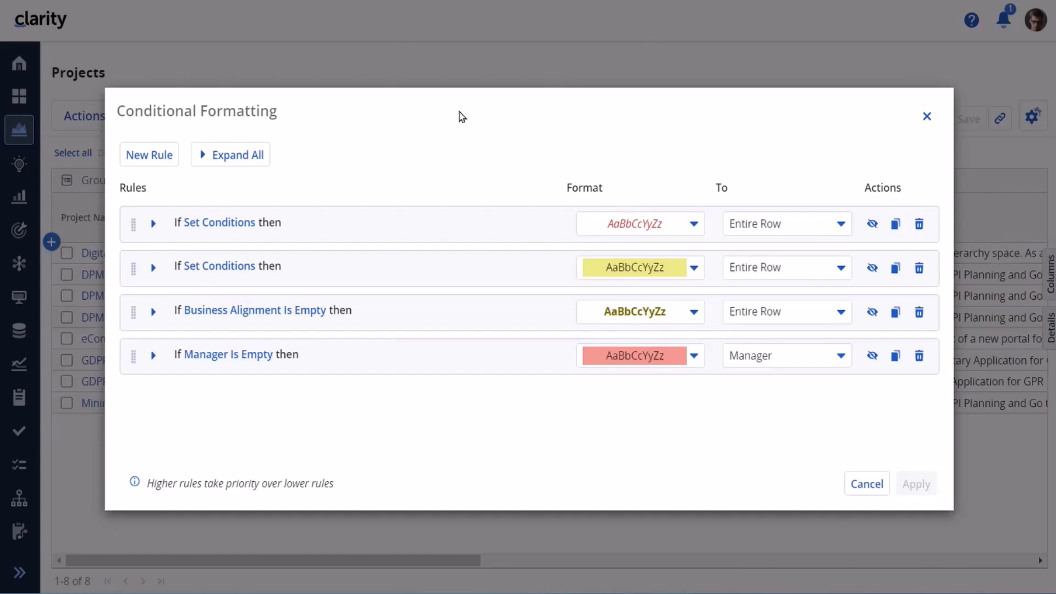
pyautogui.click(924, 116)
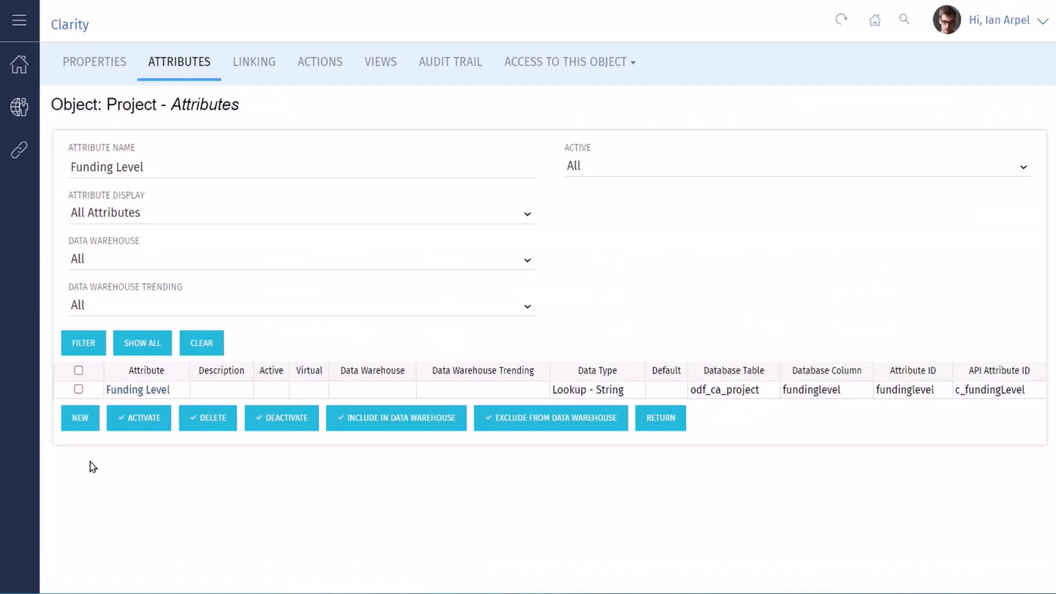
# Reactivate the Funding Level attribute of the Project object
pyautogui.click(80, 391)
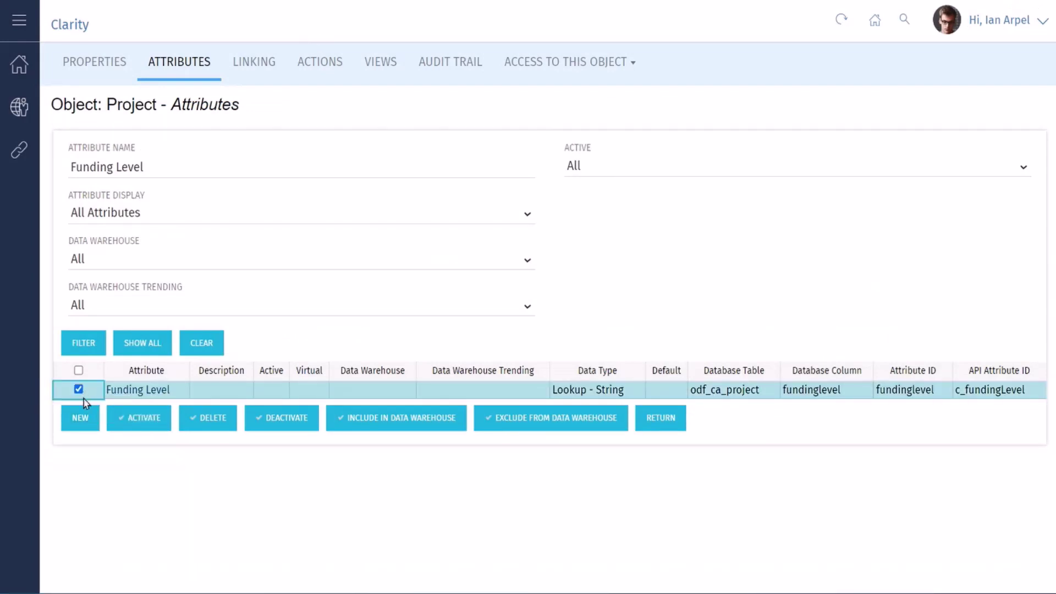
pyautogui.click(145, 419)
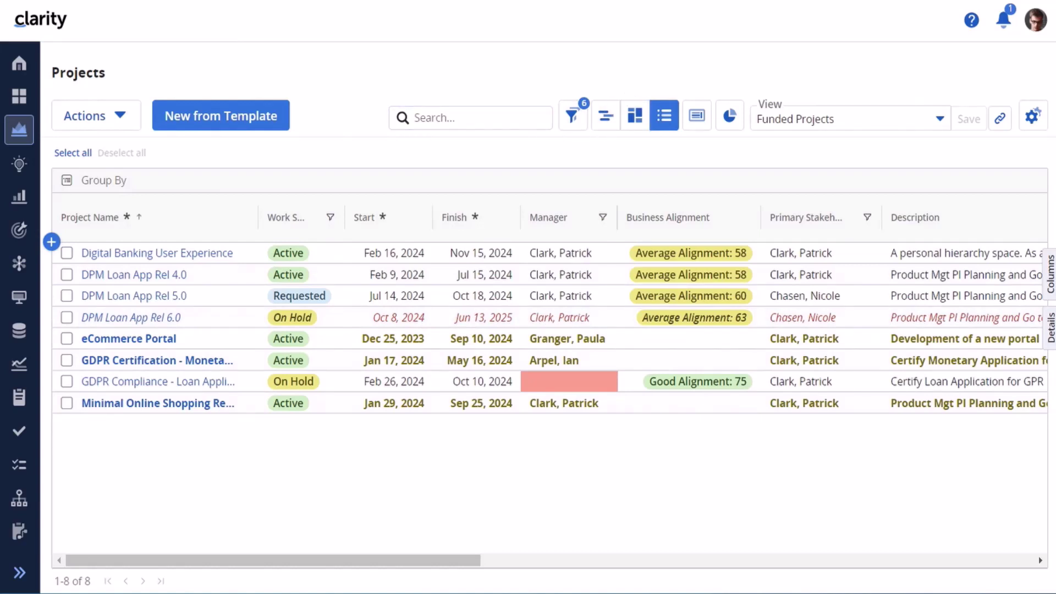
# Add the Funding Level column to the Funded Projects grid and check the view's conditional formatting rules
pyautogui.click(1050, 273)
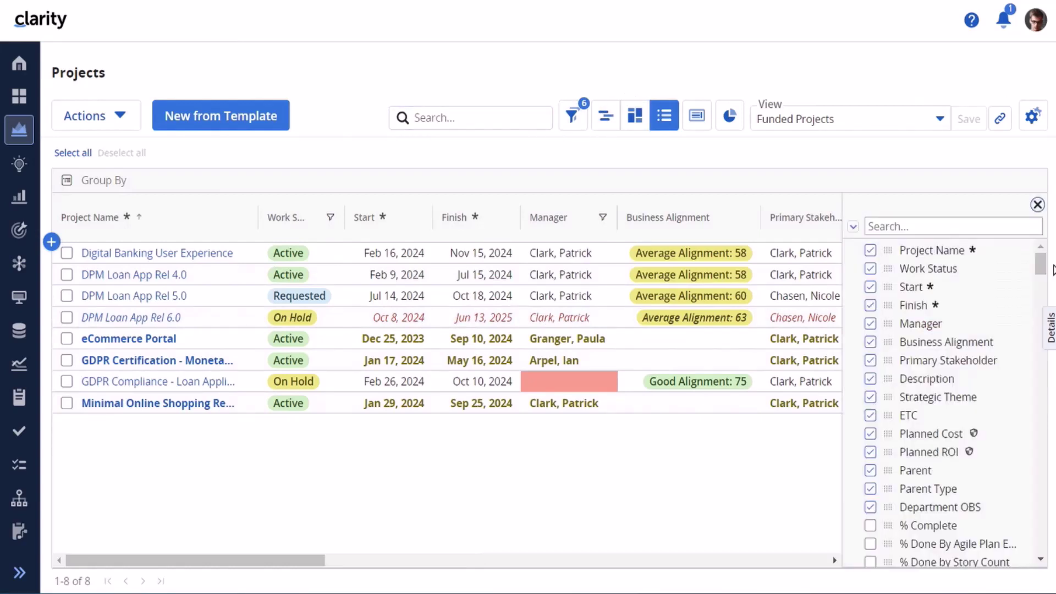
pyautogui.click(924, 227)
pyautogui.write('Fund')
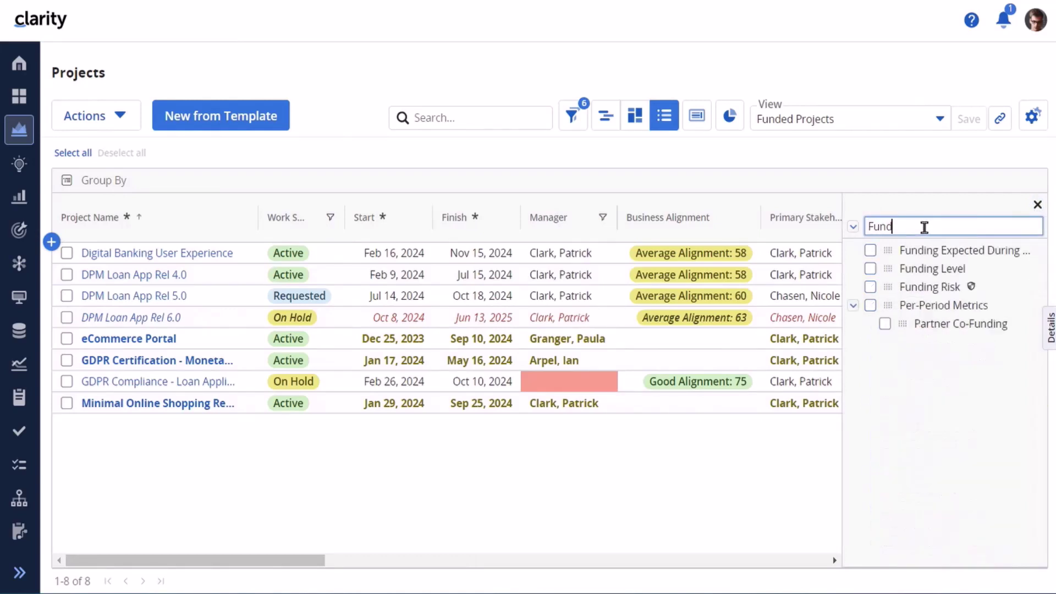
pyautogui.click(871, 269)
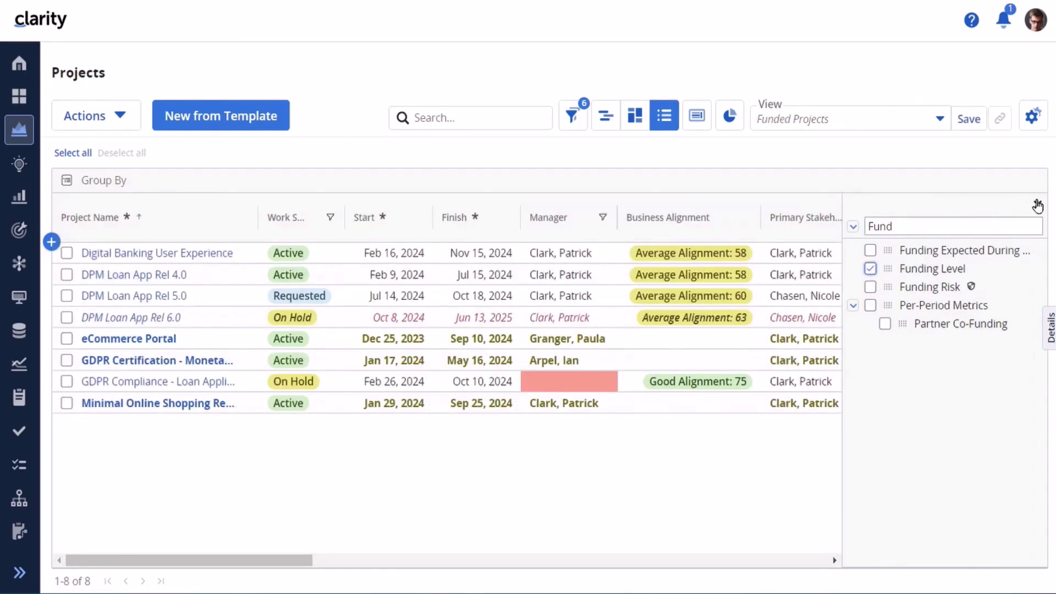
pyautogui.click(1038, 204)
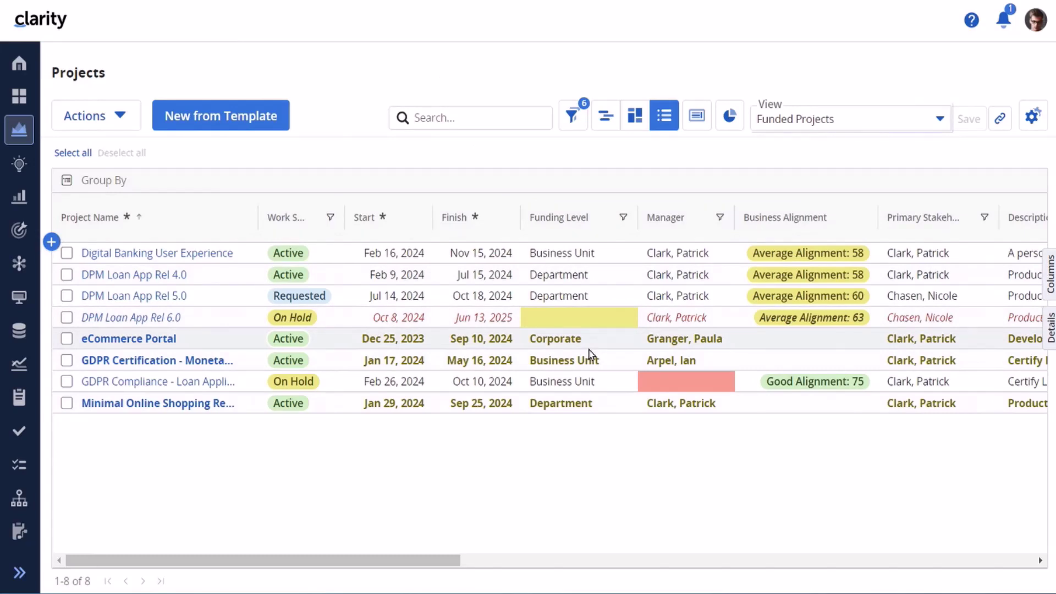
pyautogui.click(697, 118)
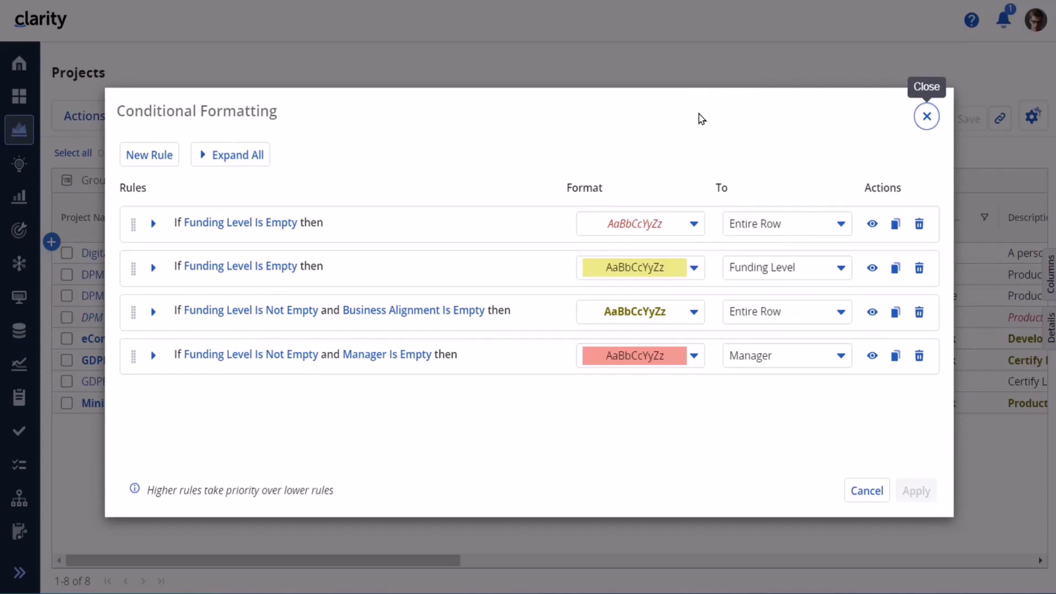